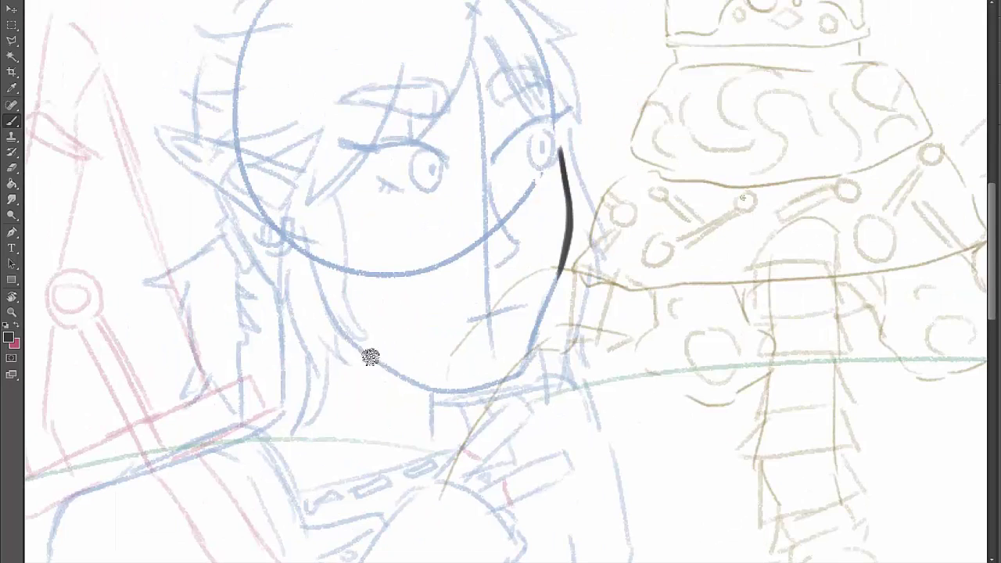
# Ink Link's jaw curve, nose, mouth, eye line and both eyebrows over the sketch
pyautogui.moveTo(341, 335); pyautogui.dragTo(557, 270)
pyautogui.moveTo(490, 161); pyautogui.dragTo(510, 261)
pyautogui.moveTo(469, 321); pyautogui.dragTo(523, 311)
pyautogui.moveTo(491, 162); pyautogui.dragTo(561, 116)
pyautogui.moveTo(343, 141); pyautogui.dragTo(448, 163)
pyautogui.moveTo(401, 191); pyautogui.dragTo(376, 184)
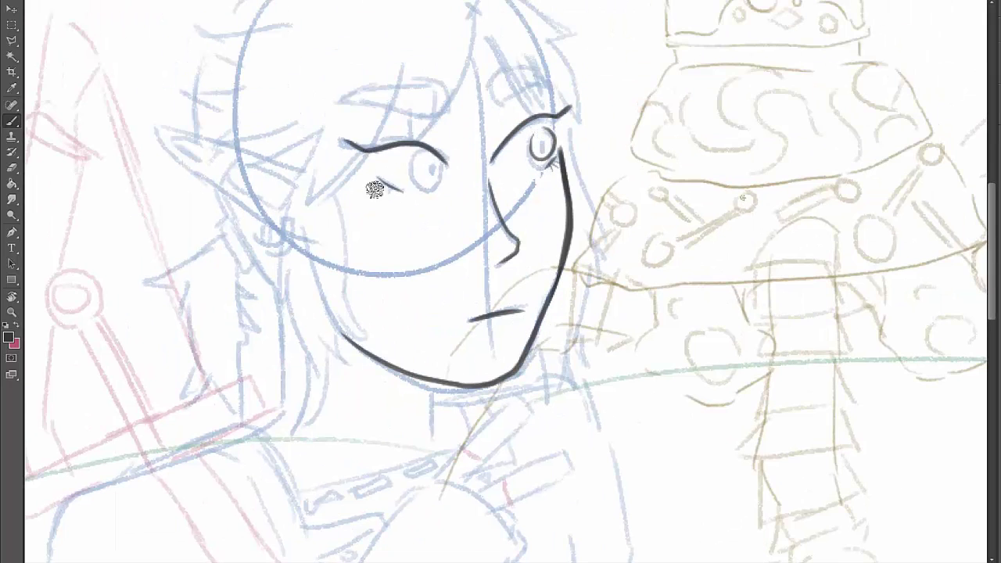
pyautogui.moveTo(487, 104)
pyautogui.mouseDown()
pyautogui.moveTo(552, 76)
pyautogui.moveTo(447, 212)
pyautogui.mouseUp()
# Ink the forehead bangs and the hair strands over the right eye
pyautogui.moveTo(407, 184); pyautogui.dragTo(376, 258)
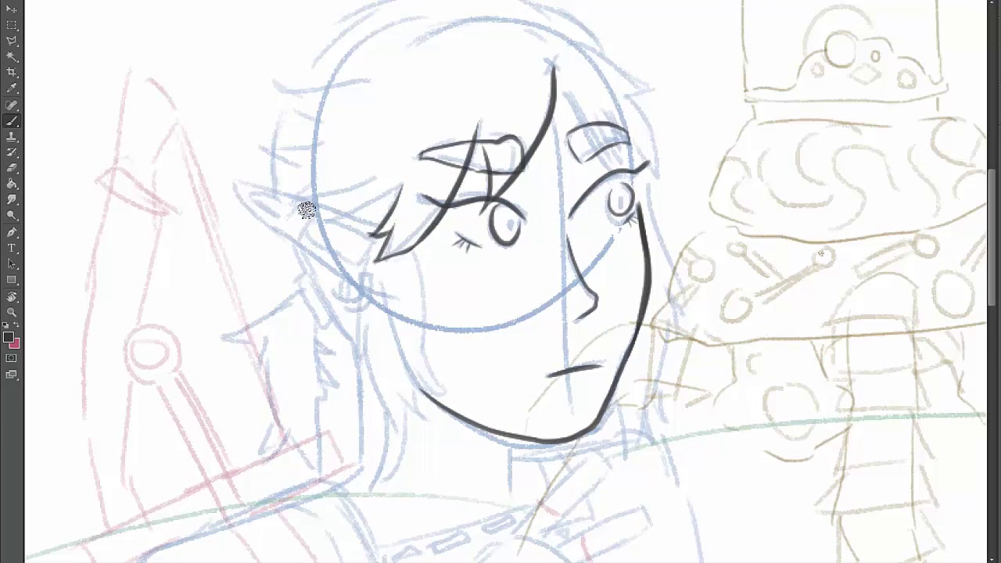
pyautogui.moveTo(380, 174); pyautogui.dragTo(274, 185)
pyautogui.moveTo(396, 51); pyautogui.dragTo(297, 96)
pyautogui.moveTo(313, 128); pyautogui.dragTo(251, 154)
pyautogui.moveTo(556, 44); pyautogui.dragTo(665, 174)
# Ink the pointed elf ear, left jaw line and hair strands below the ear
pyautogui.moveTo(563, 79); pyautogui.dragTo(642, 168)
pyautogui.moveTo(380, 232)
pyautogui.mouseDown()
pyautogui.moveTo(237, 184)
pyautogui.moveTo(364, 291)
pyautogui.mouseUp()
pyautogui.moveTo(419, 254); pyautogui.dragTo(442, 391)
pyautogui.moveTo(360, 318); pyautogui.dragTo(371, 483)
pyautogui.moveTo(370, 484); pyautogui.dragTo(416, 389)
pyautogui.moveTo(425, 387); pyautogui.dragTo(396, 416)
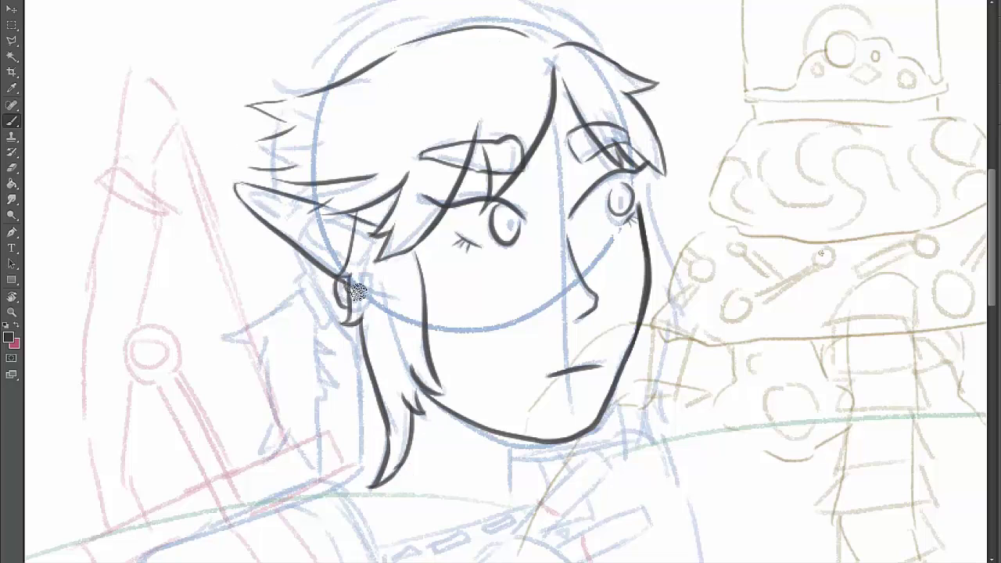
# Ink the inner ear detail, earring, neck line and back-hair and ponytail strands
pyautogui.moveTo(246, 192); pyautogui.dragTo(344, 262)
pyautogui.moveTo(317, 218); pyautogui.dragTo(348, 321)
pyautogui.moveTo(551, 426); pyautogui.dragTo(554, 485)
pyautogui.moveTo(391, 313); pyautogui.dragTo(403, 462)
pyautogui.moveTo(379, 262); pyautogui.dragTo(340, 281)
pyautogui.moveTo(270, 319); pyautogui.dragTo(312, 430)
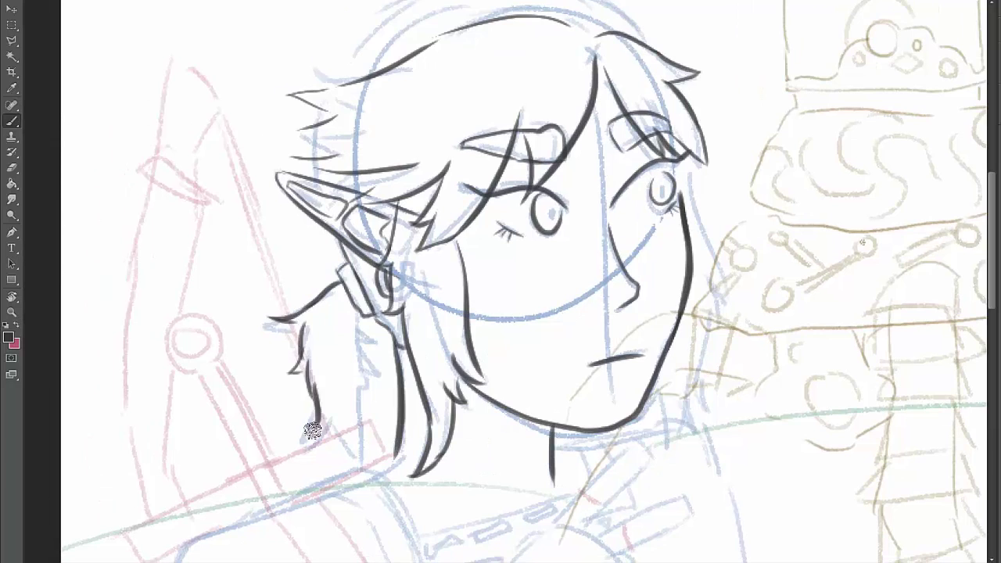
pyautogui.moveTo(360, 317); pyautogui.dragTo(388, 434)
pyautogui.moveTo(395, 407); pyautogui.dragTo(367, 442)
# Ink the right-side hair, more ponytail strands, and the collar and shoulder lines
pyautogui.moveTo(465, 114); pyautogui.dragTo(368, 207)
pyautogui.moveTo(650, 148); pyautogui.dragTo(696, 305)
pyautogui.moveTo(681, 270)
pyautogui.mouseDown()
pyautogui.moveTo(631, 389)
pyautogui.moveTo(816, 209)
pyautogui.mouseUp()
pyautogui.moveTo(425, 328)
pyautogui.mouseDown()
pyautogui.moveTo(564, 347)
pyautogui.moveTo(720, 309)
pyautogui.mouseUp()
pyautogui.moveTo(320, 372); pyautogui.dragTo(473, 302)
pyautogui.moveTo(505, 381); pyautogui.dragTo(697, 181)
# Ink the left sleeve outline, hem, lower arm and both sides of the strap
pyautogui.moveTo(510, 154); pyautogui.dragTo(489, 397)
pyautogui.moveTo(665, 229); pyautogui.dragTo(522, 415)
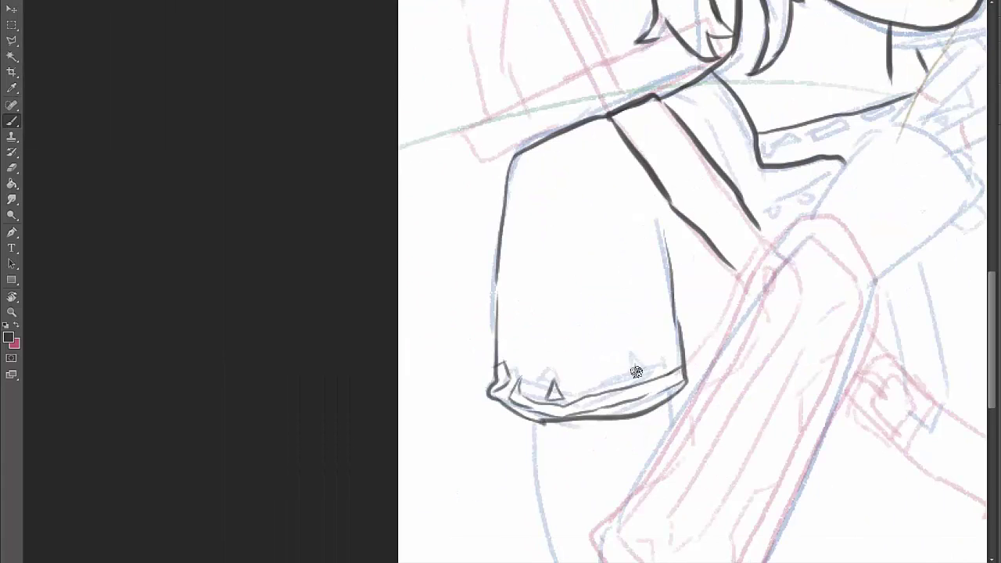
pyautogui.moveTo(637, 371); pyautogui.dragTo(606, 215)
pyautogui.moveTo(514, 258); pyautogui.dragTo(537, 481)
pyautogui.moveTo(576, 362); pyautogui.dragTo(527, 384)
# Ink the rest of the strap and the raised peace-sign hand with its fingers
pyautogui.moveTo(739, 125); pyautogui.dragTo(626, 540)
pyautogui.moveTo(730, 201); pyautogui.dragTo(616, 436)
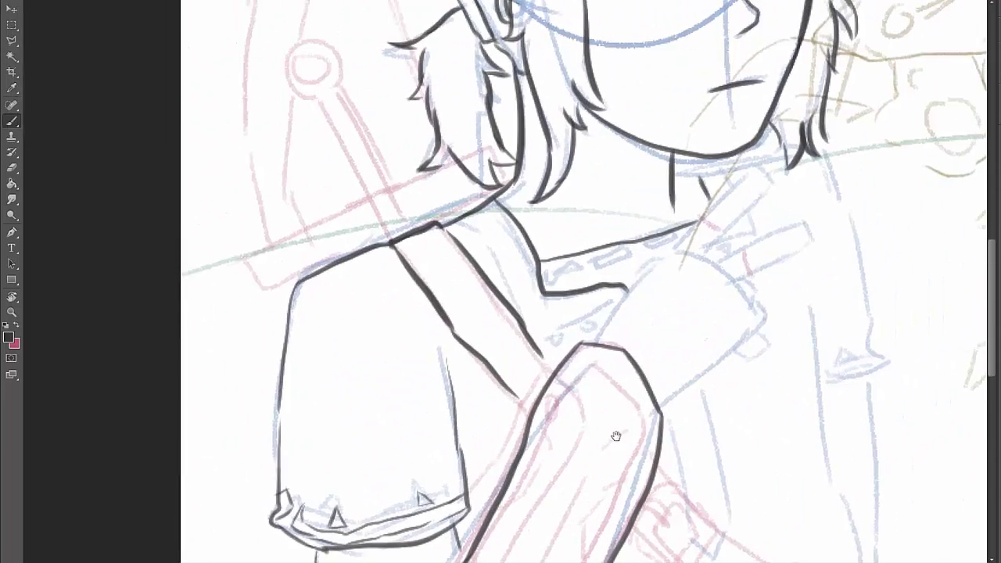
pyautogui.moveTo(599, 342); pyautogui.dragTo(708, 255)
pyautogui.moveTo(716, 259); pyautogui.dragTo(786, 226)
pyautogui.moveTo(748, 279); pyautogui.dragTo(661, 423)
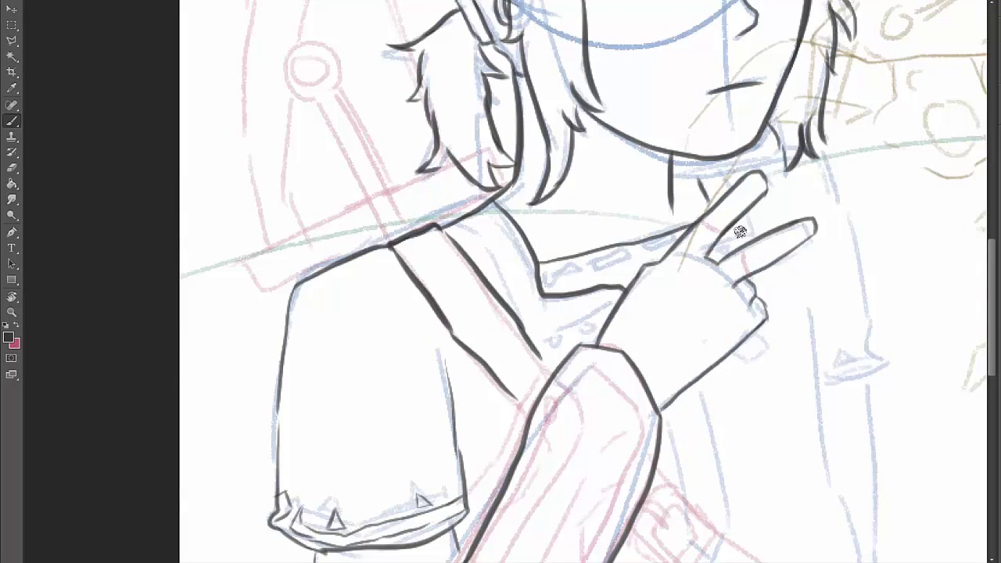
pyautogui.moveTo(704, 329); pyautogui.dragTo(711, 266)
# Ink the collar studs, strap buckle, belt lines, belt loop and strap end
pyautogui.moveTo(550, 213); pyautogui.dragTo(588, 205)
pyautogui.moveTo(598, 206); pyautogui.dragTo(637, 196)
pyautogui.moveTo(650, 190); pyautogui.dragTo(683, 178)
pyautogui.moveTo(760, 245); pyautogui.dragTo(693, 127)
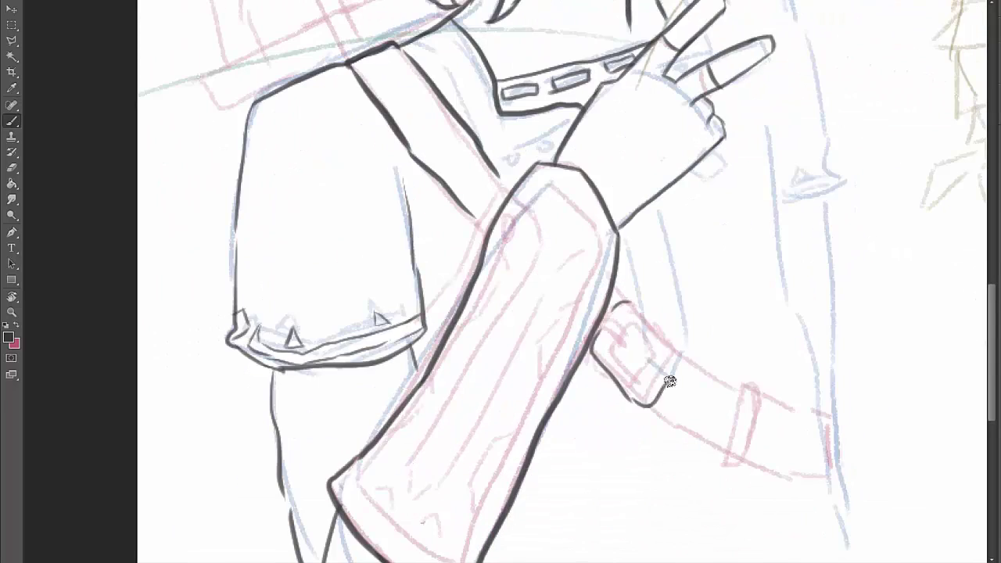
pyautogui.moveTo(607, 336); pyautogui.dragTo(669, 407)
pyautogui.moveTo(602, 309); pyautogui.dragTo(630, 340)
pyautogui.moveTo(626, 345)
pyautogui.mouseDown()
pyautogui.moveTo(567, 281)
pyautogui.moveTo(708, 336)
pyautogui.mouseUp()
pyautogui.moveTo(762, 356); pyautogui.dragTo(737, 417)
# Ink the right torso outline and the right sleeve cuff
pyautogui.scroll(-2, 738, 417)
pyautogui.moveTo(774, 192); pyautogui.dragTo(787, 426)
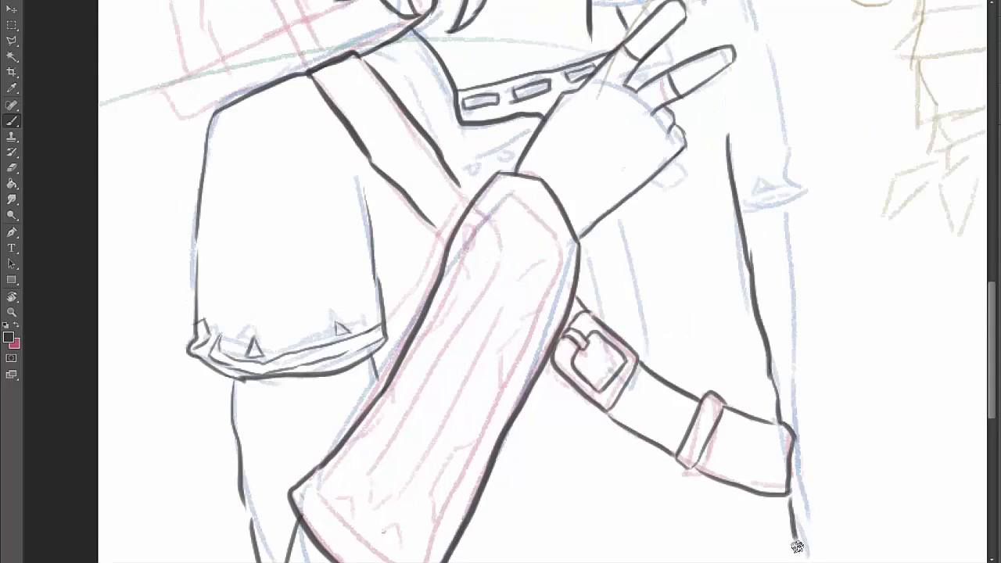
pyautogui.scroll(-1, 794, 541)
pyautogui.moveTo(708, 180); pyautogui.dragTo(740, 399)
pyautogui.scroll(3, 635, 277)
# Ink the bracer's inner and outer edges and its facet lines
pyautogui.moveTo(266, 427); pyautogui.dragTo(461, 134)
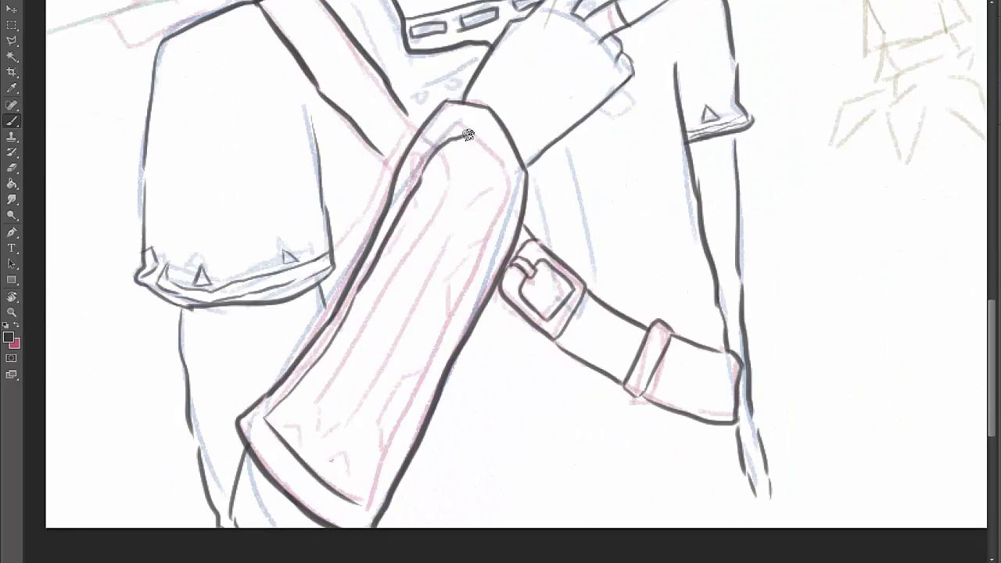
pyautogui.moveTo(512, 188); pyautogui.dragTo(364, 504)
pyautogui.moveTo(457, 157); pyautogui.dragTo(320, 431)
pyautogui.moveTo(470, 215); pyautogui.dragTo(360, 422)
pyautogui.moveTo(509, 188); pyautogui.dragTo(392, 392)
pyautogui.scroll(5, 363, 294)
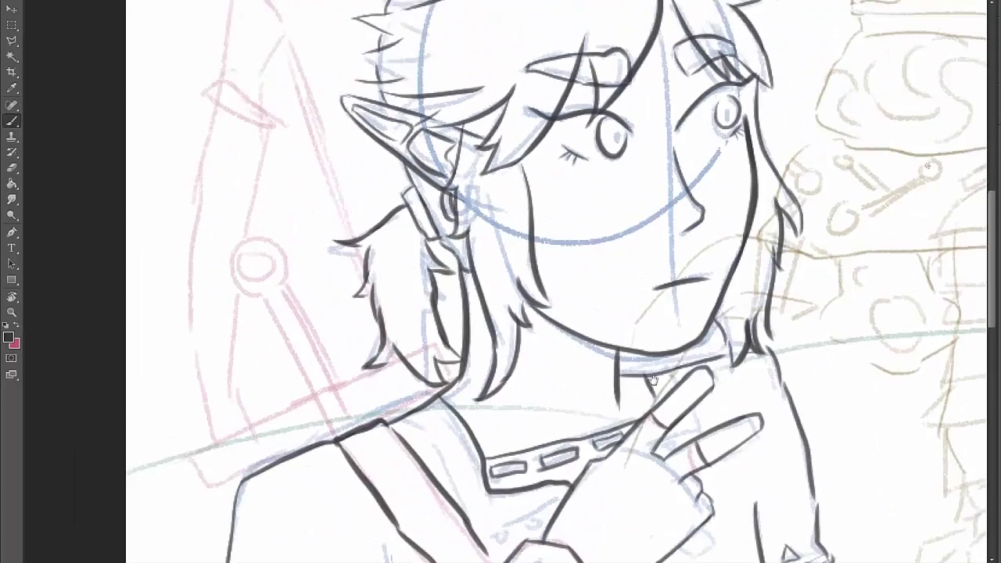
# Ink the sword hilt ring, grip lines, blade edges and crossguard
pyautogui.moveTo(313, 235); pyautogui.dragTo(357, 235)
pyautogui.moveTo(313, 313); pyautogui.dragTo(396, 242)
pyautogui.moveTo(383, 166); pyautogui.dragTo(382, 167)
pyautogui.moveTo(391, 211); pyautogui.dragTo(434, 313)
pyautogui.moveTo(413, 205); pyautogui.dragTo(465, 301)
pyautogui.moveTo(373, 340); pyautogui.dragTo(450, 357)
pyautogui.moveTo(466, 298); pyautogui.dragTo(500, 274)
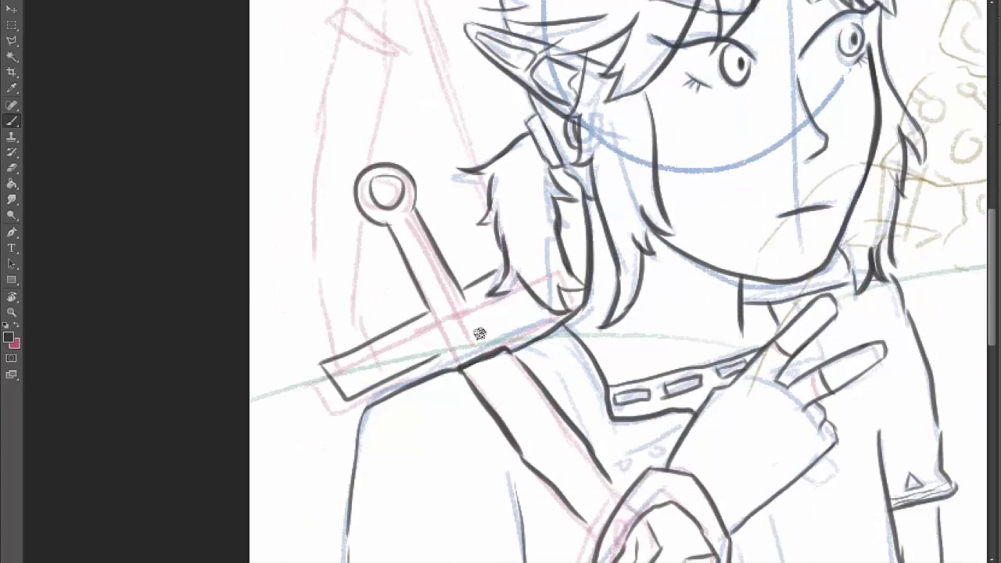
# Ink the bow's upper end, tip wrapping, outer curve and limb, then the Guardian's head box
pyautogui.press('b')
pyautogui.scroll(2, 458, 316)
pyautogui.moveTo(368, 125); pyautogui.dragTo(410, 140)
pyautogui.moveTo(361, 164); pyautogui.dragTo(329, 407)
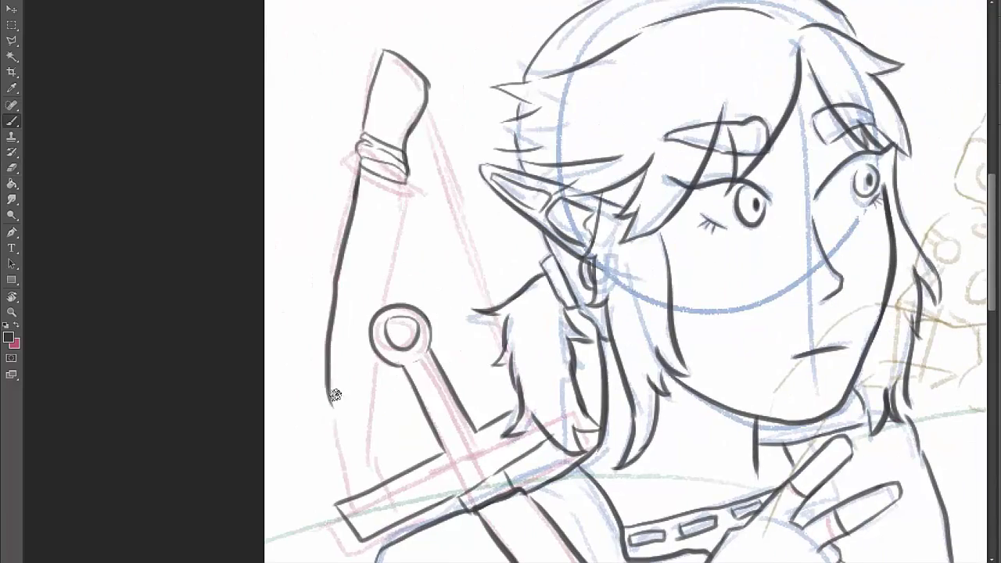
pyautogui.moveTo(407, 180); pyautogui.dragTo(384, 305)
pyautogui.moveTo(391, 352); pyautogui.dragTo(368, 481)
pyautogui.moveTo(433, 120); pyautogui.dragTo(496, 309)
pyautogui.scroll(-3, 342, 277)
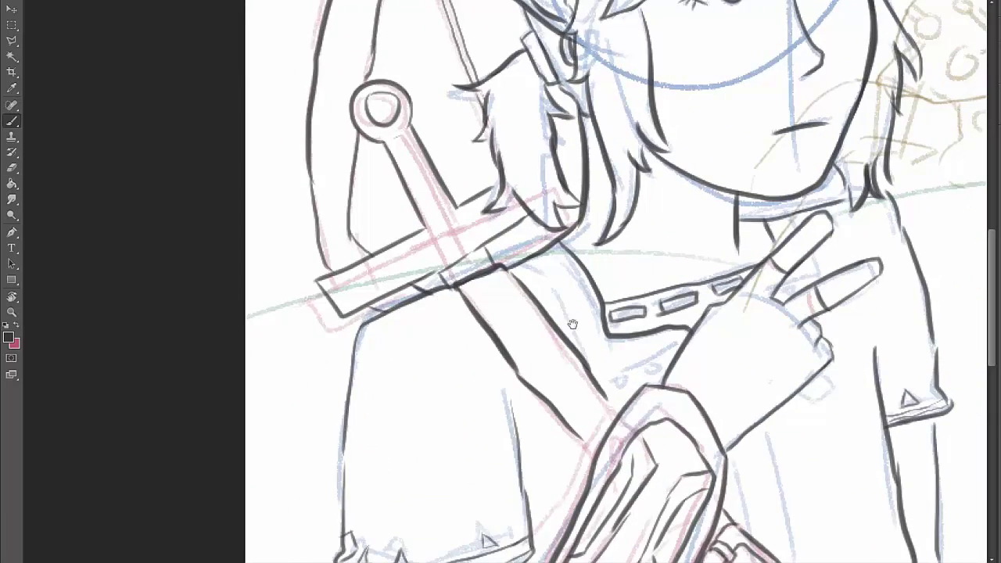
pyautogui.moveTo(572, 324)
pyautogui.mouseDown()
pyautogui.moveTo(573, 102)
pyautogui.moveTo(539, 258)
pyautogui.mouseUp()
pyautogui.moveTo(535, 114)
pyautogui.mouseDown()
pyautogui.moveTo(726, 96)
pyautogui.moveTo(734, 235)
pyautogui.mouseUp()
# Finish the Guardian's box outline and ink its horn curls and crown jewel
pyautogui.moveTo(540, 260); pyautogui.dragTo(745, 255)
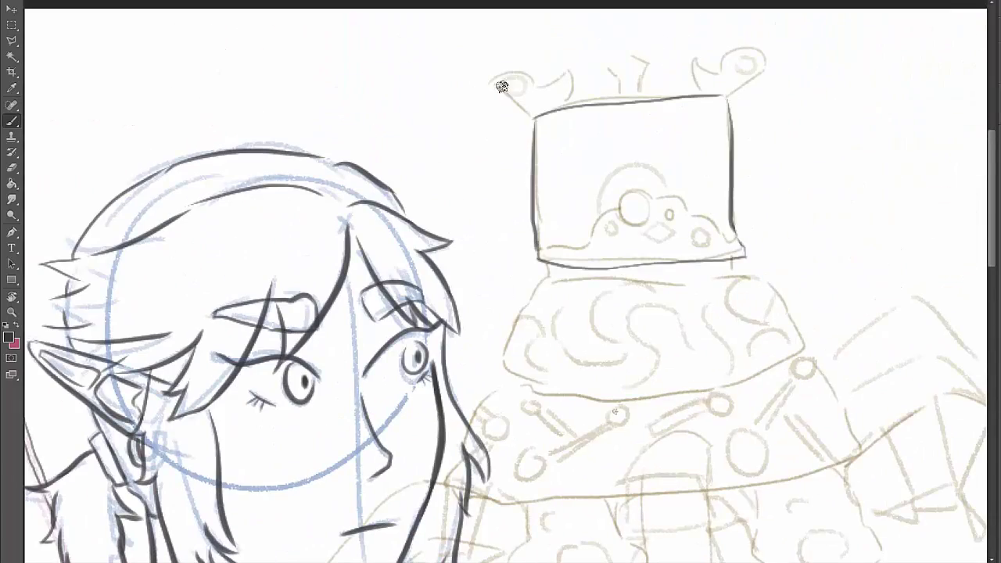
pyautogui.moveTo(502, 86); pyautogui.dragTo(552, 92)
pyautogui.moveTo(618, 211); pyautogui.dragTo(653, 196)
pyautogui.moveTo(548, 250)
pyautogui.mouseDown()
pyautogui.moveTo(665, 204)
pyautogui.moveTo(712, 235)
pyautogui.moveTo(861, 392)
pyautogui.mouseUp()
# Ink the Guardian's body outline and the swirls across its body
pyautogui.scroll(-1, 704, 235)
pyautogui.moveTo(552, 215); pyautogui.dragTo(473, 364)
pyautogui.moveTo(532, 259); pyautogui.dragTo(595, 306)
pyautogui.moveTo(595, 234); pyautogui.dragTo(735, 313)
pyautogui.moveTo(541, 351); pyautogui.dragTo(580, 280)
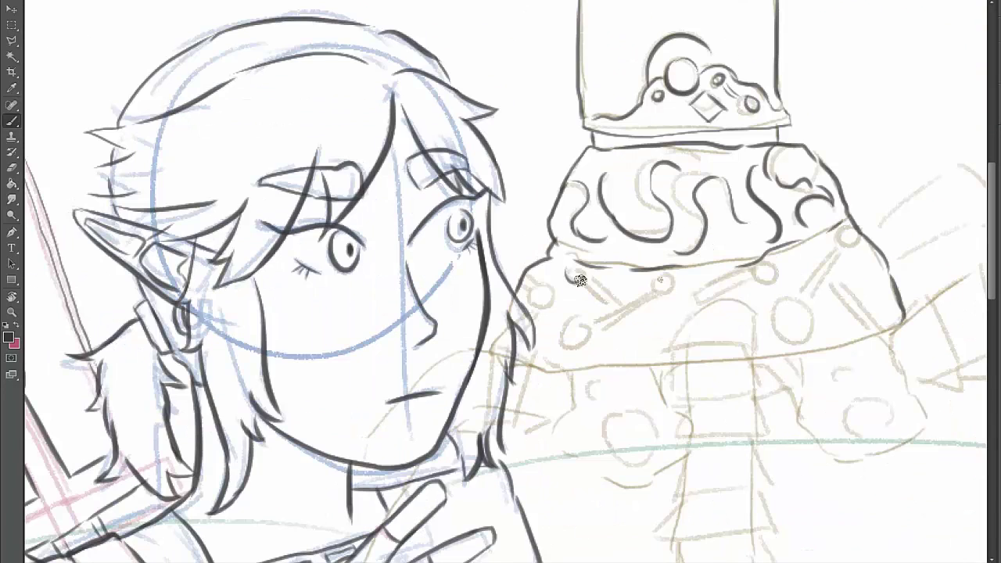
# Ink the studs, stud rods, body ornaments and round markings on the lower body
pyautogui.moveTo(849, 237); pyautogui.dragTo(790, 321)
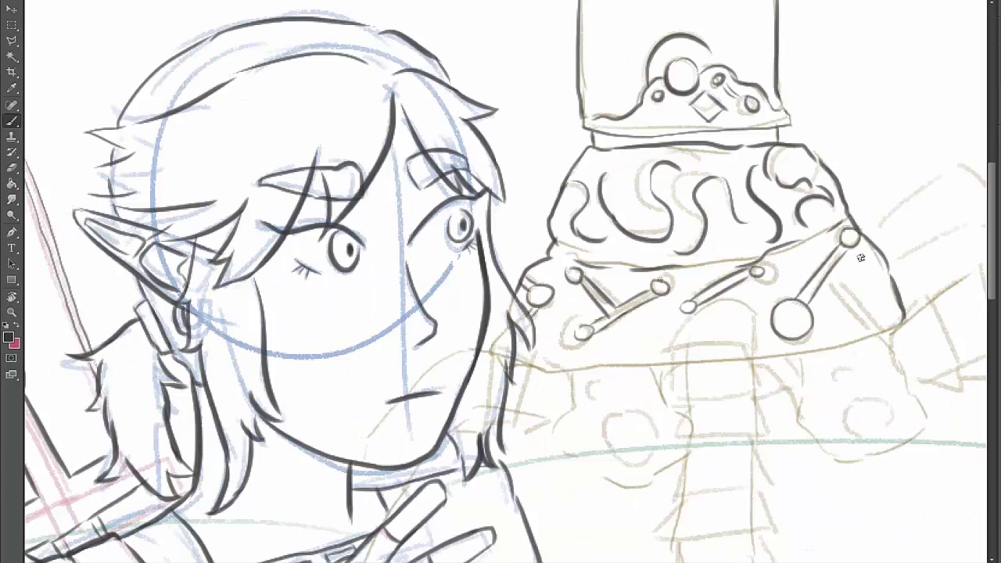
pyautogui.moveTo(829, 274); pyautogui.dragTo(876, 336)
pyautogui.scroll(-2, 812, 326)
pyautogui.moveTo(814, 259); pyautogui.dragTo(955, 375)
pyautogui.moveTo(861, 313); pyautogui.dragTo(915, 352)
pyautogui.moveTo(594, 290); pyautogui.dragTo(665, 399)
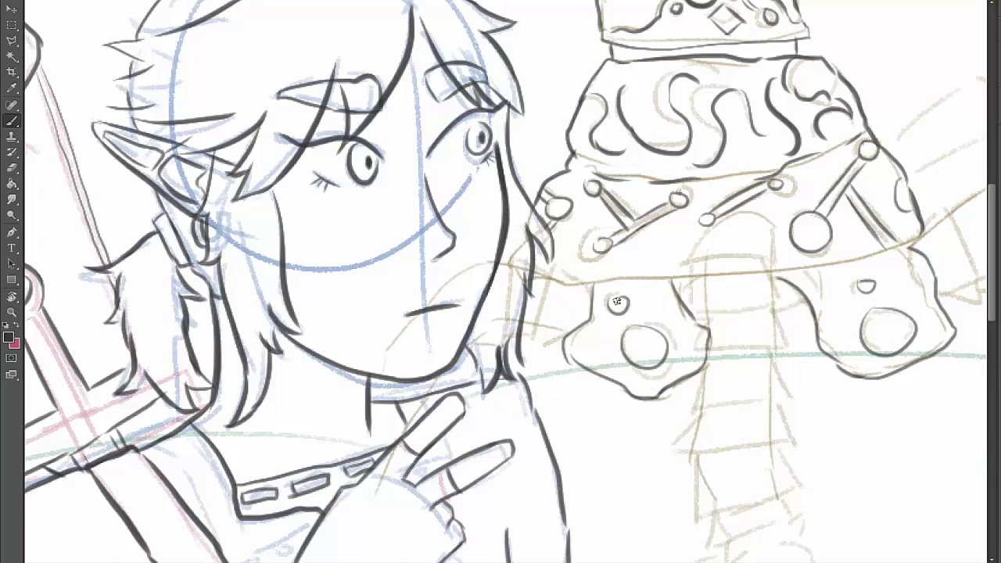
# Ink the segmented stem and the claws at its bottom
pyautogui.moveTo(689, 235); pyautogui.dragTo(775, 301)
pyautogui.moveTo(697, 313); pyautogui.dragTo(790, 407)
pyautogui.scroll(-3, 743, 352)
pyautogui.moveTo(684, 337); pyautogui.dragTo(786, 418)
pyautogui.moveTo(657, 454); pyautogui.dragTo(793, 477)
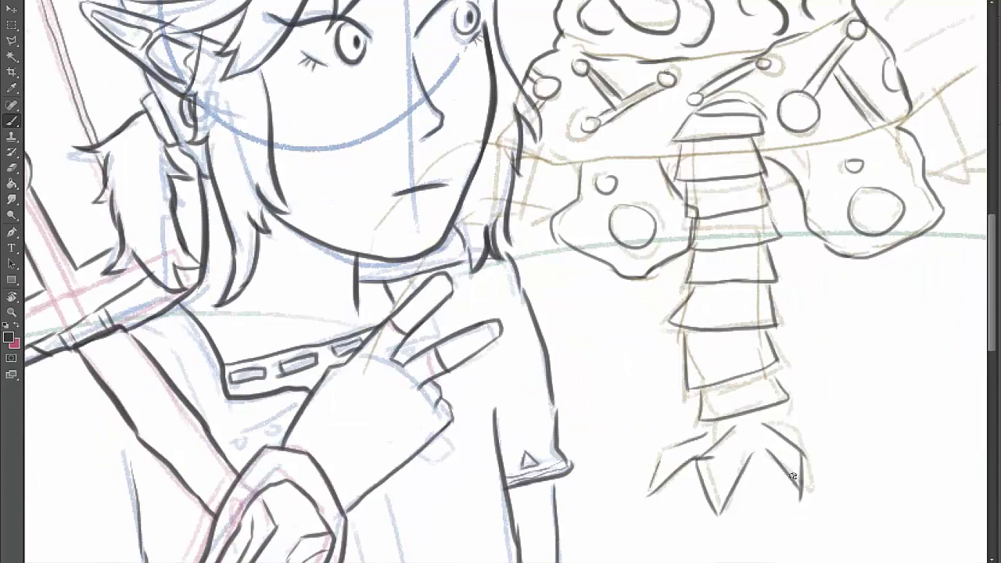
# Ink the Guardian's zigzag right arm, then scroll around to view the whole canvas
pyautogui.scroll(3, 720, 458)
pyautogui.moveTo(747, 235); pyautogui.dragTo(865, 348)
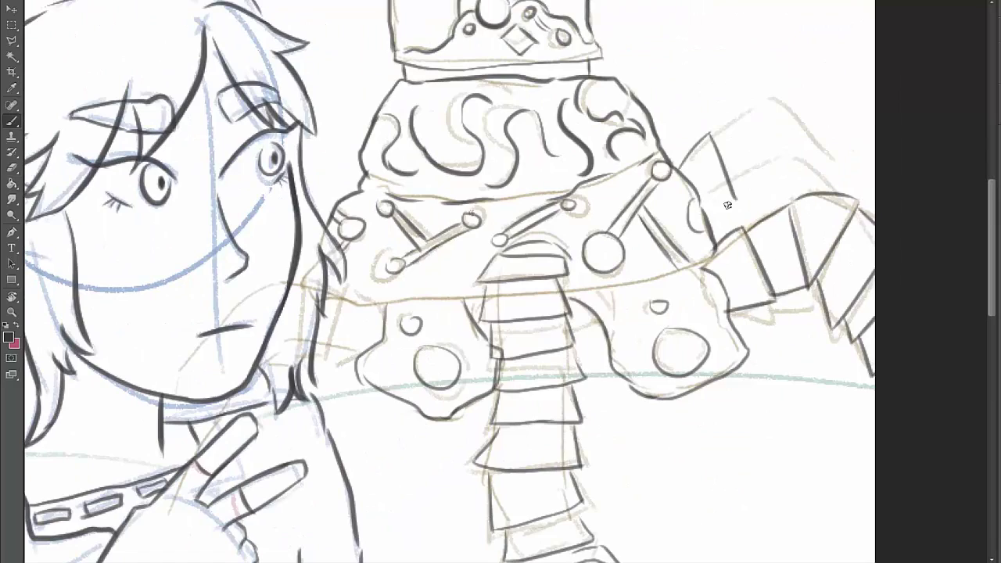
pyautogui.moveTo(728, 205)
pyautogui.mouseDown()
pyautogui.moveTo(806, 125)
pyautogui.moveTo(872, 204)
pyautogui.mouseUp()
pyautogui.hscroll(-3, 475, 256)
pyautogui.scroll(2, 475, 256)
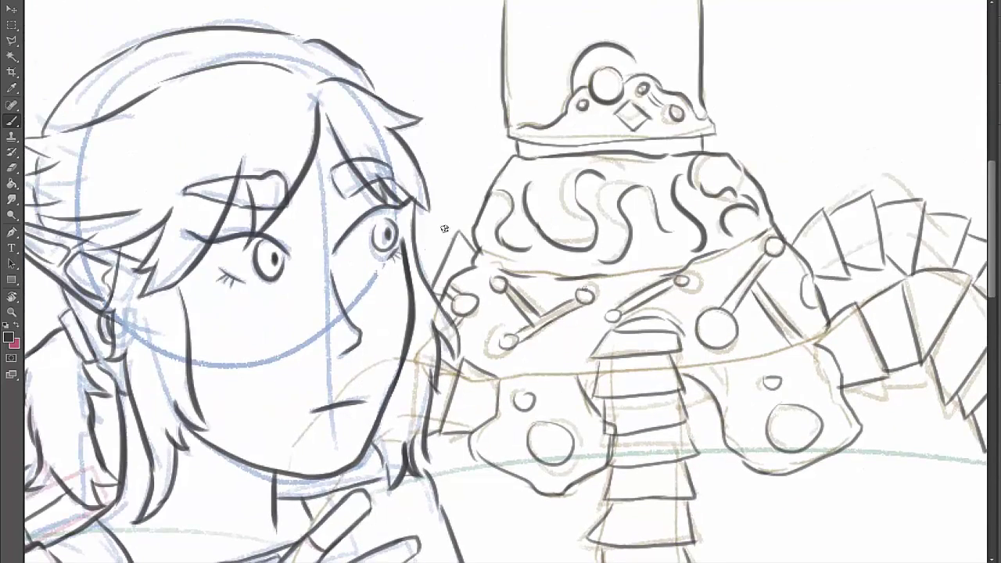
pyautogui.scroll(-5, 445, 228)
pyautogui.scroll(4, 445, 228)
pyautogui.hscroll(3, 548, 235)
# Scroll through the canvas to review Link's clean line art with the sketches hidden
pyautogui.scroll(-3, 749, 241)
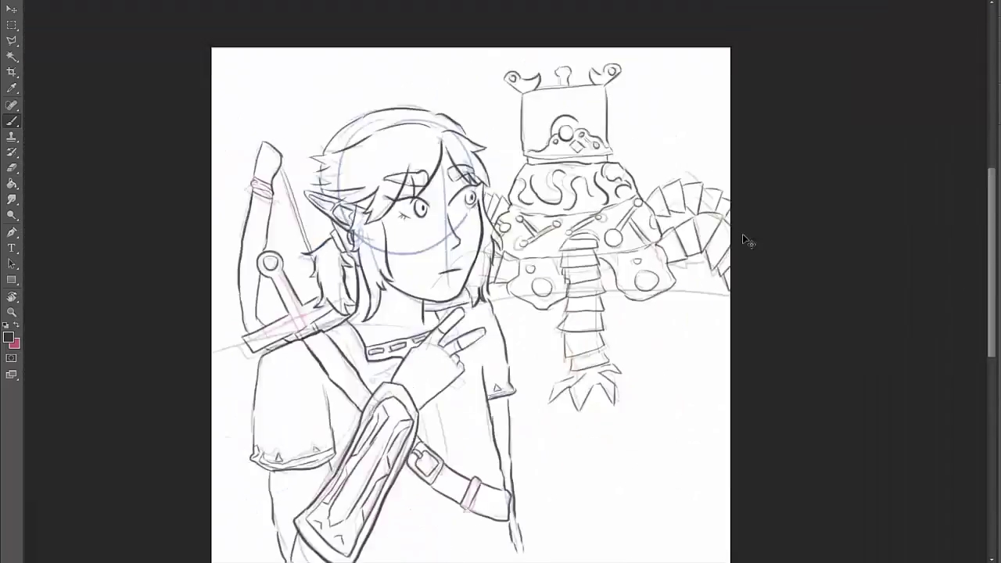
pyautogui.scroll(-2, 748, 241)
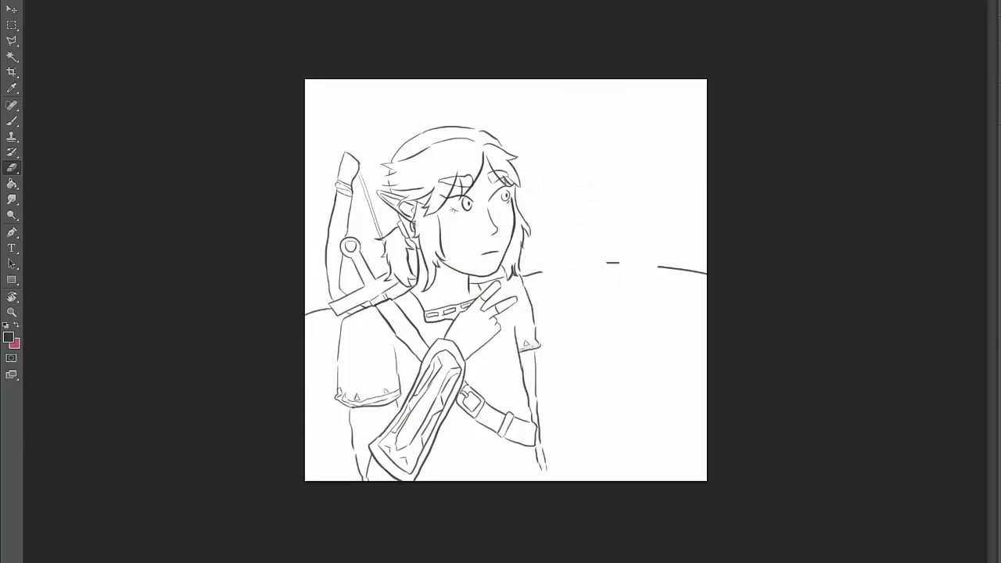
pyautogui.scroll(5, 605, 255)
# Erase stray lines near the elbow and start painting the tunic sleeve blue
pyautogui.moveTo(387, 327); pyautogui.dragTo(354, 311)
pyautogui.press('b')
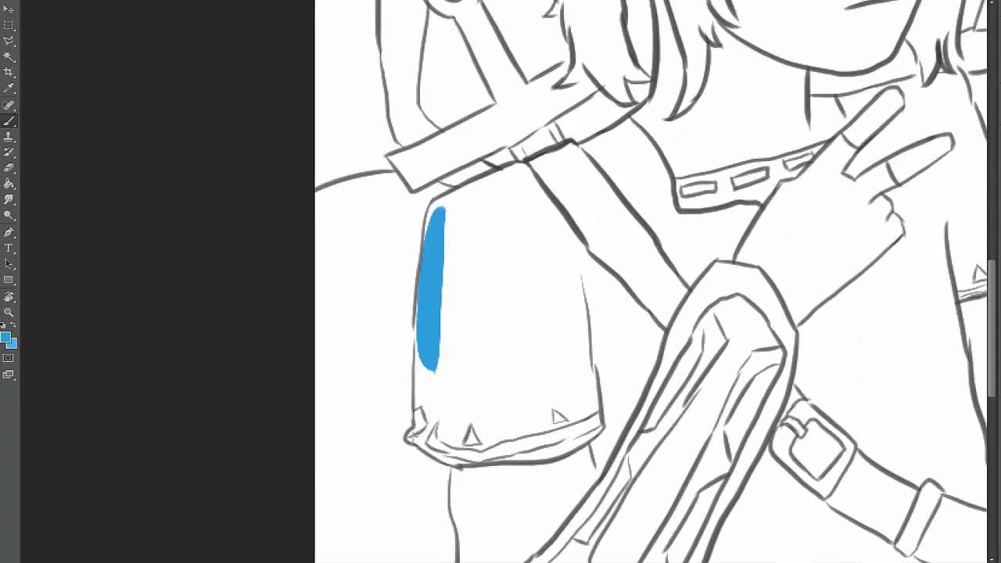
pyautogui.moveTo(429, 345); pyautogui.dragTo(411, 436)
pyautogui.moveTo(434, 215); pyautogui.dragTo(524, 172)
pyautogui.moveTo(411, 436); pyautogui.dragTo(598, 431)
pyautogui.moveTo(524, 172)
pyautogui.mouseDown()
pyautogui.moveTo(636, 315)
pyautogui.moveTo(470, 375)
pyautogui.mouseUp()
# Fill the sleeve solid blue and paint around the collar and raised hand
pyautogui.moveTo(548, 235); pyautogui.dragTo(376, 297)
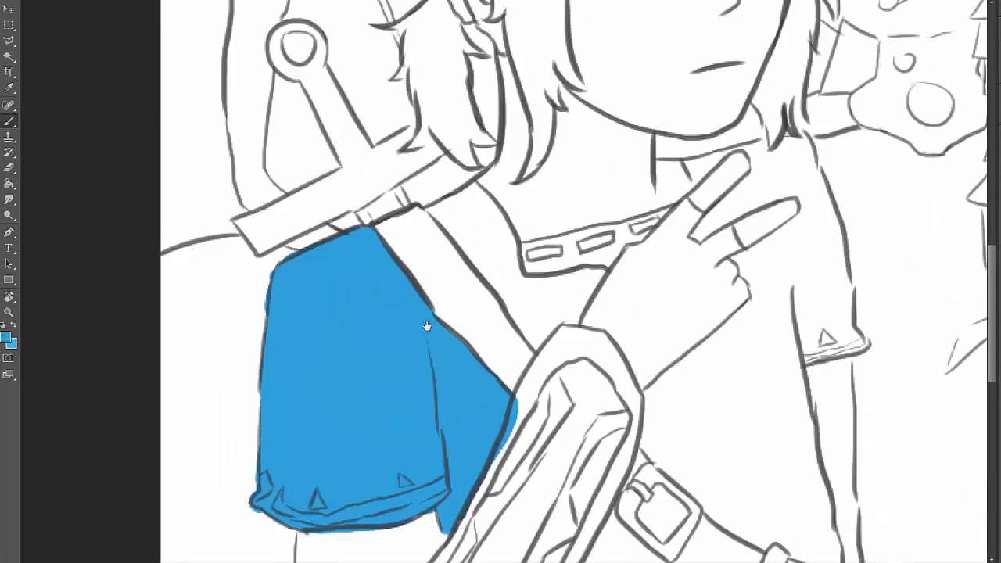
pyautogui.moveTo(501, 227); pyautogui.dragTo(438, 329)
pyautogui.moveTo(469, 234); pyautogui.dragTo(579, 329)
pyautogui.moveTo(741, 233); pyautogui.dragTo(684, 315)
pyautogui.moveTo(642, 243)
pyautogui.mouseDown()
pyautogui.moveTo(704, 313)
pyautogui.moveTo(751, 266)
pyautogui.moveTo(788, 354)
pyautogui.moveTo(688, 336)
pyautogui.moveTo(696, 83)
pyautogui.mouseUp()
# Paint the torso under the arm and the lower torso flat blue
pyautogui.moveTo(594, 219)
pyautogui.mouseDown()
pyautogui.moveTo(704, 133)
pyautogui.moveTo(633, 311)
pyautogui.moveTo(782, 399)
pyautogui.mouseUp()
pyautogui.moveTo(611, 290)
pyautogui.mouseDown()
pyautogui.moveTo(698, 128)
pyautogui.moveTo(680, 359)
pyautogui.moveTo(704, 227)
pyautogui.mouseUp()
pyautogui.moveTo(579, 203)
pyautogui.mouseDown()
pyautogui.moveTo(486, 430)
pyautogui.moveTo(829, 422)
pyautogui.mouseUp()
pyautogui.moveTo(540, 227)
pyautogui.mouseDown()
pyautogui.moveTo(519, 407)
pyautogui.moveTo(711, 465)
pyautogui.moveTo(791, 368)
pyautogui.mouseUp()
pyautogui.press('e')
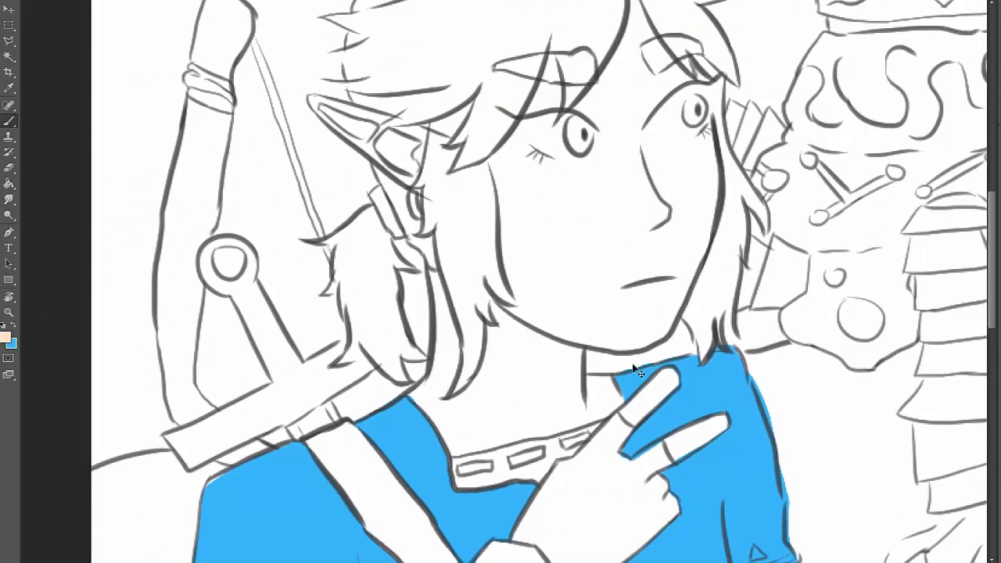
# Paint Link's cheek, face, neck and pointed ear in the peach skin tone
pyautogui.moveTo(565, 215); pyautogui.dragTo(571, 309)
pyautogui.moveTo(438, 282); pyautogui.dragTo(449, 438)
pyautogui.moveTo(470, 392); pyautogui.dragTo(611, 422)
pyautogui.moveTo(500, 329); pyautogui.dragTo(548, 407)
pyautogui.moveTo(508, 215); pyautogui.dragTo(496, 178)
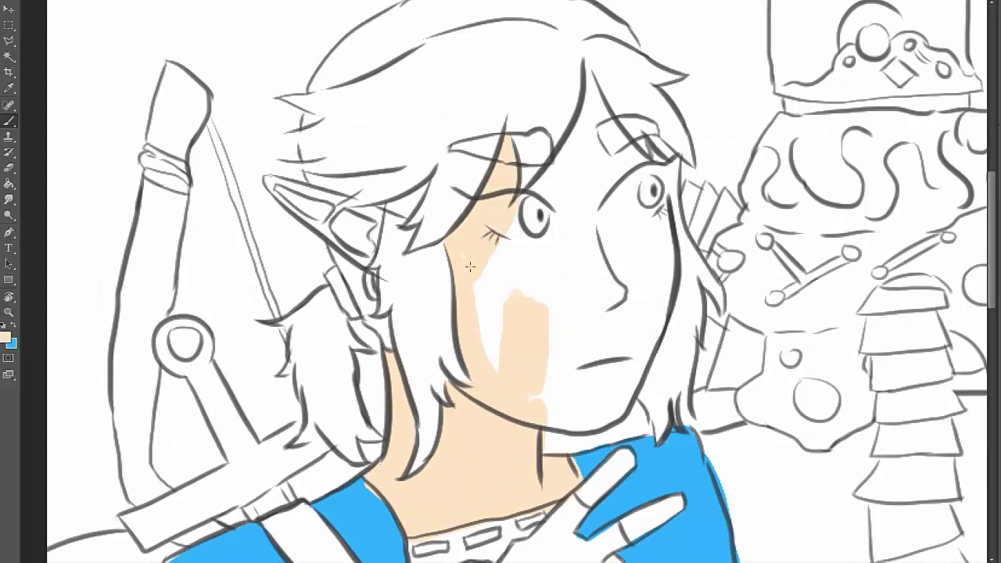
pyautogui.moveTo(548, 78); pyautogui.dragTo(563, 219)
pyautogui.moveTo(610, 133); pyautogui.dragTo(595, 407)
pyautogui.moveTo(501, 180); pyautogui.dragTo(542, 376)
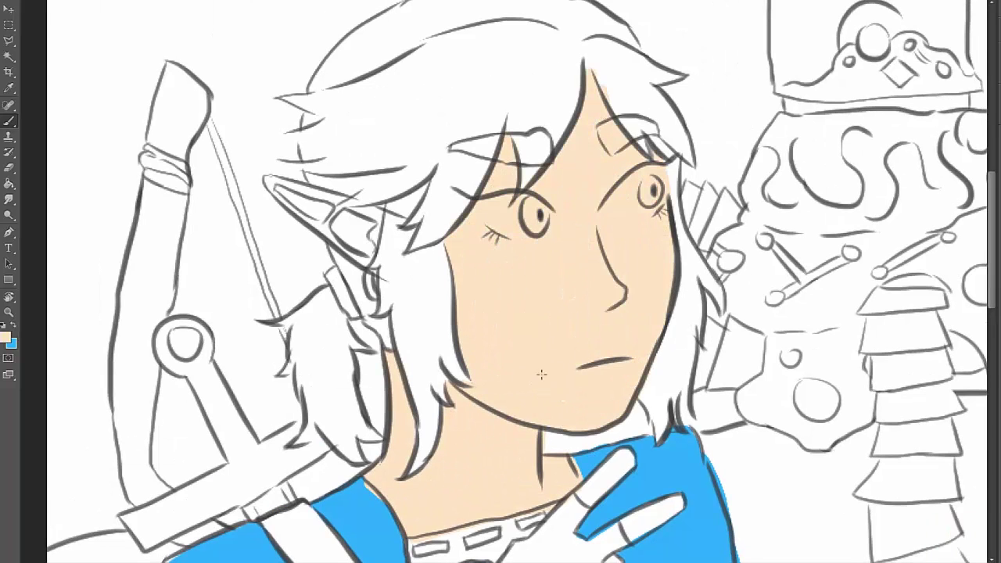
pyautogui.moveTo(270, 181); pyautogui.dragTo(368, 251)
pyautogui.moveTo(337, 207); pyautogui.dragTo(384, 269)
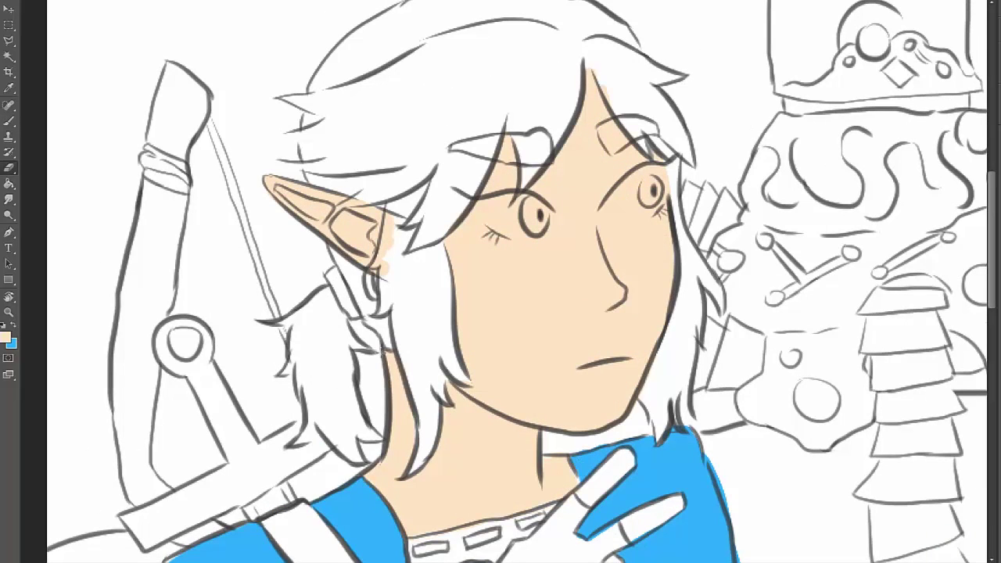
# Paint Link's two raised fingers in the same peach skin tone
pyautogui.press('b')
pyautogui.scroll(-1, 510, 155)
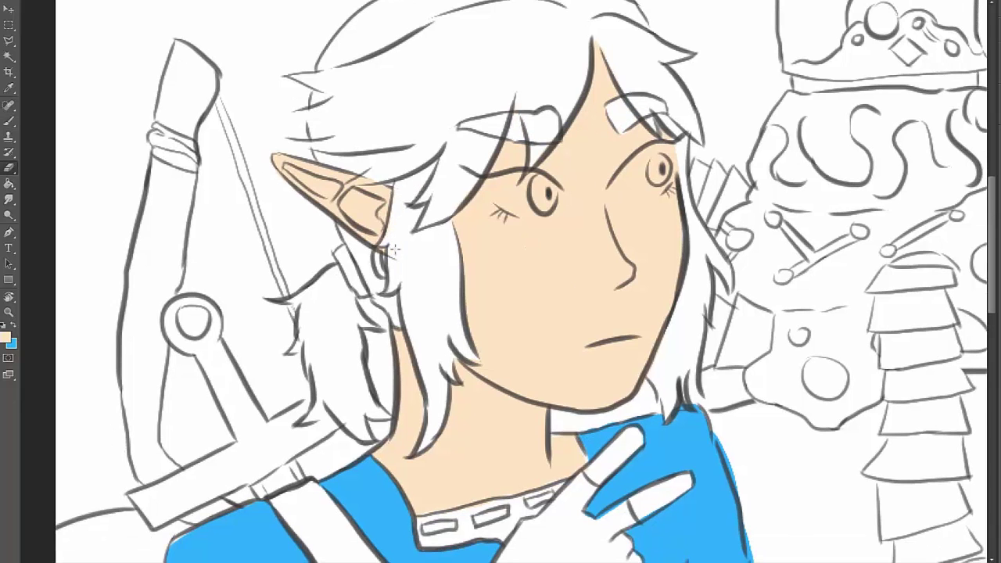
pyautogui.scroll(-4, 547, 234)
pyautogui.scroll(-2, 593, 284)
pyautogui.moveTo(594, 284); pyautogui.dragTo(626, 258)
pyautogui.moveTo(626, 325); pyautogui.dragTo(681, 297)
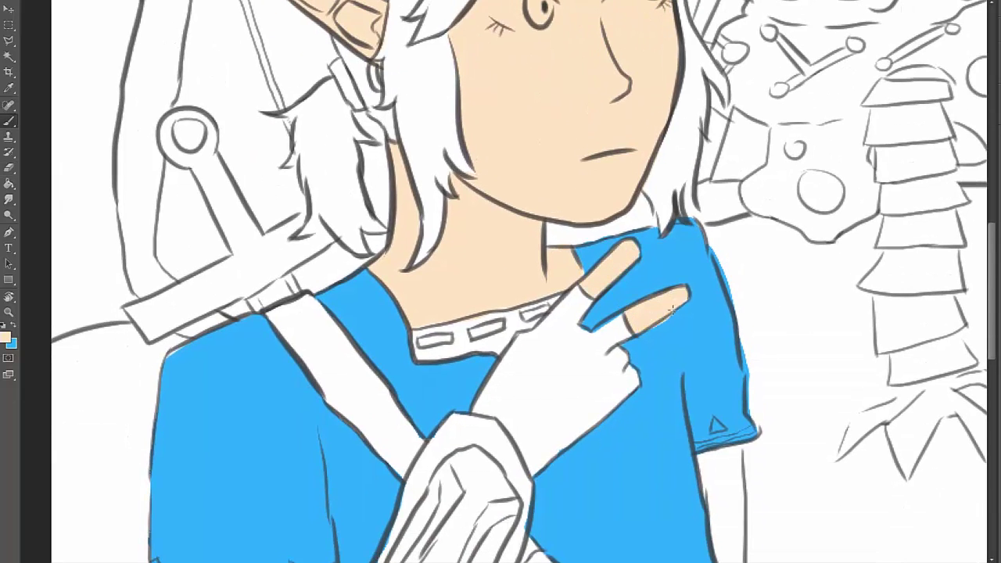
pyautogui.scroll(-2, 657, 313)
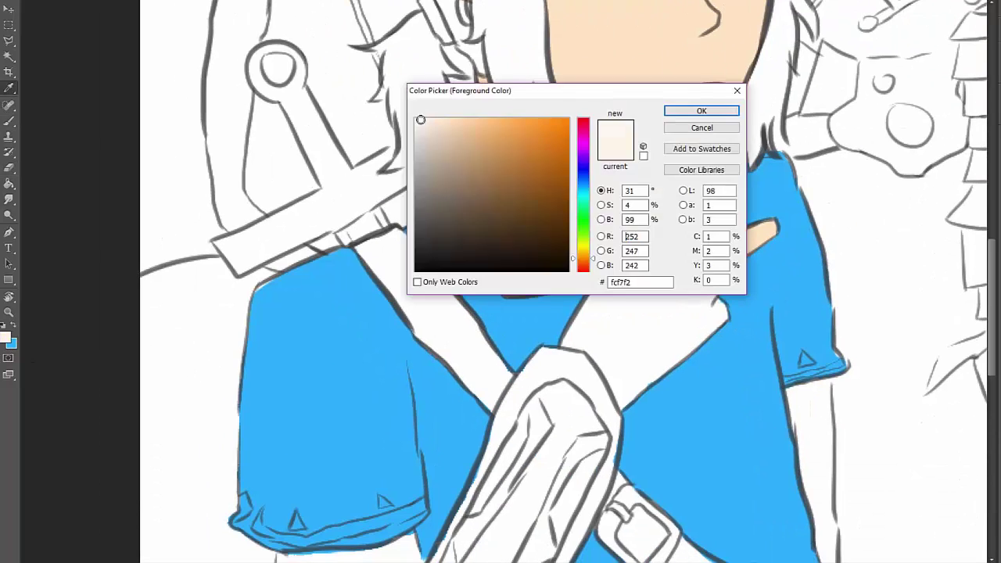
# Confirm a pale skin colour and paint it on Link's arm below the sleeve
pyautogui.press('Return')
pyautogui.scroll(-5, 435, 319)
pyautogui.scroll(-2, 435, 319)
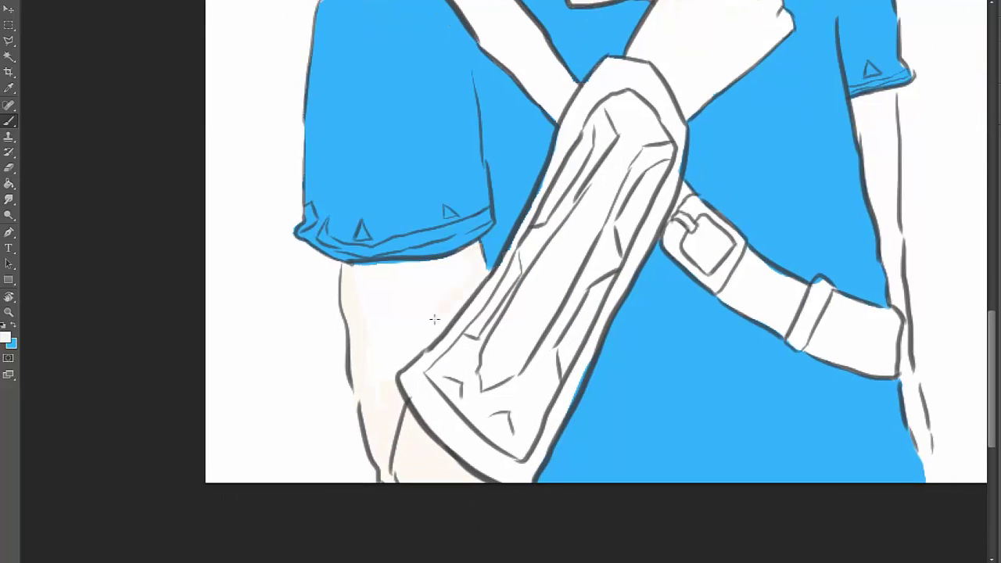
pyautogui.scroll(2, 412, 277)
pyautogui.hscroll(6, 411, 277)
pyautogui.moveTo(626, 180); pyautogui.dragTo(650, 204)
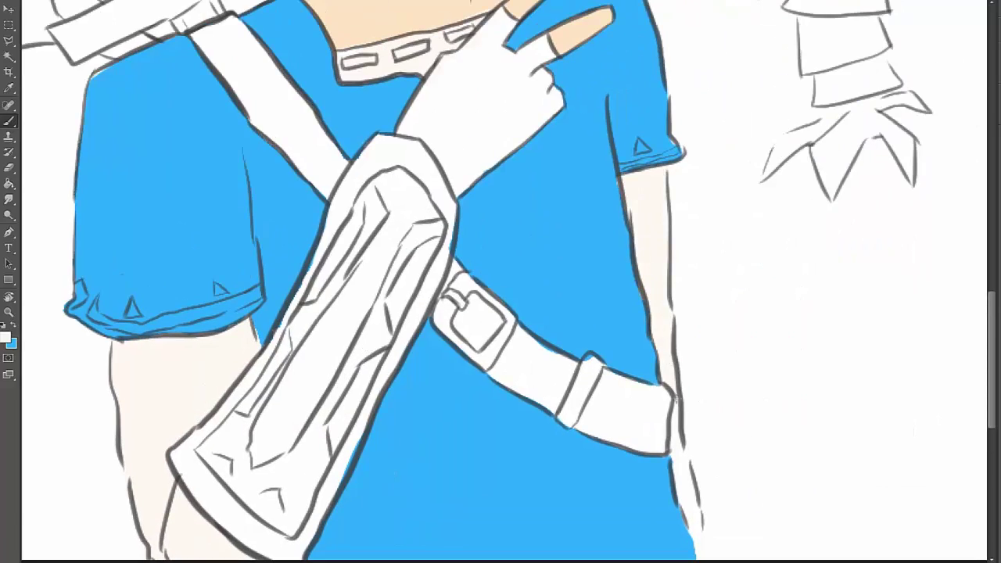
pyautogui.scroll(4, 678, 514)
pyautogui.hscroll(-1, 677, 514)
pyautogui.scroll(6, 488, 338)
pyautogui.hscroll(-1, 488, 338)
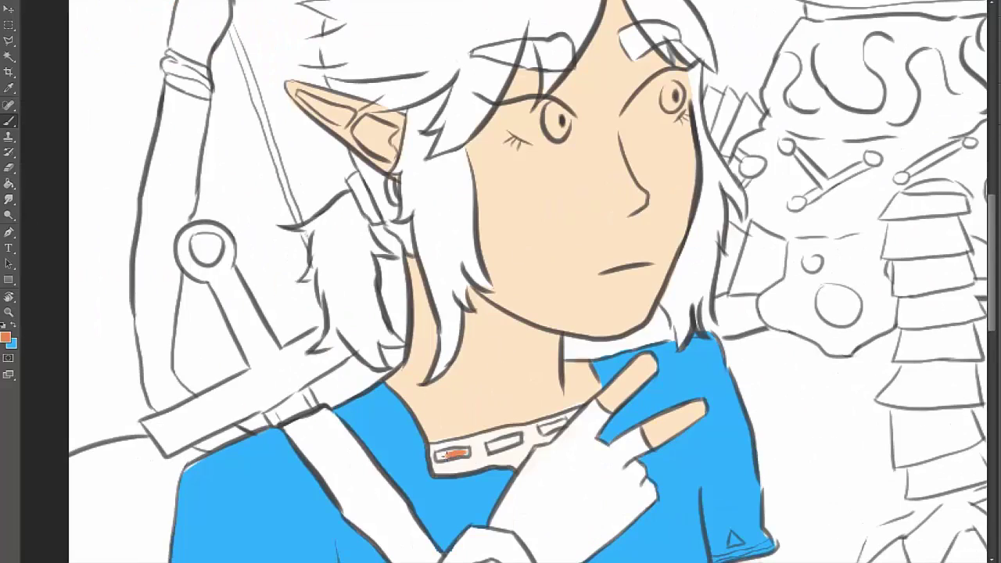
pyautogui.scroll(-3, 552, 426)
pyautogui.hscroll(-1, 552, 426)
pyautogui.scroll(-2, 552, 426)
# Paint the shoulder strap and buckle area brown
pyautogui.moveTo(320, 235); pyautogui.dragTo(368, 329)
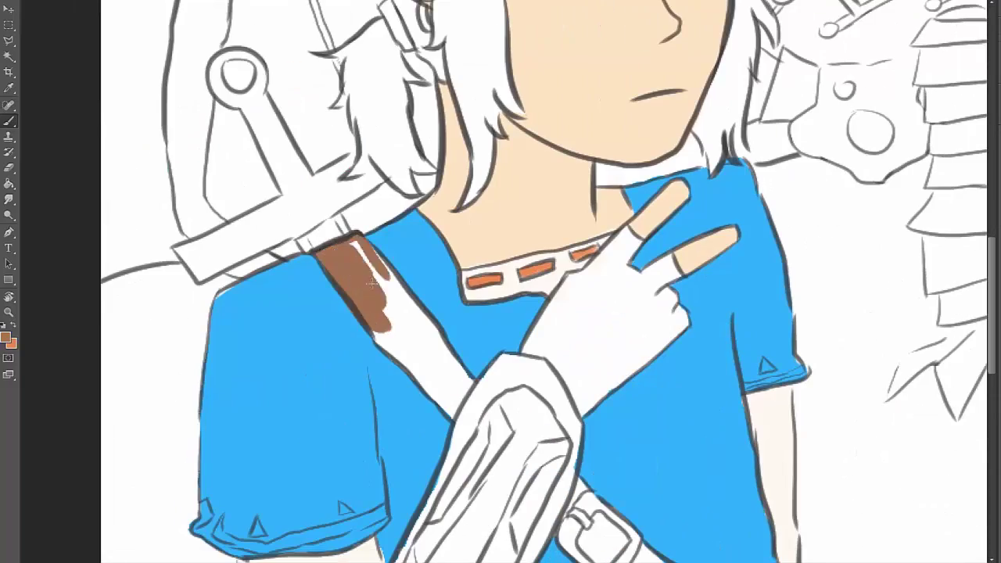
pyautogui.moveTo(360, 242); pyautogui.dragTo(413, 369)
pyautogui.moveTo(392, 305); pyautogui.dragTo(461, 399)
pyautogui.scroll(-5, 461, 399)
pyautogui.moveTo(438, 270); pyautogui.dragTo(501, 375)
# Finish painting the belt end brown
pyautogui.moveTo(453, 290); pyautogui.dragTo(532, 383)
pyautogui.scroll(-3, 532, 383)
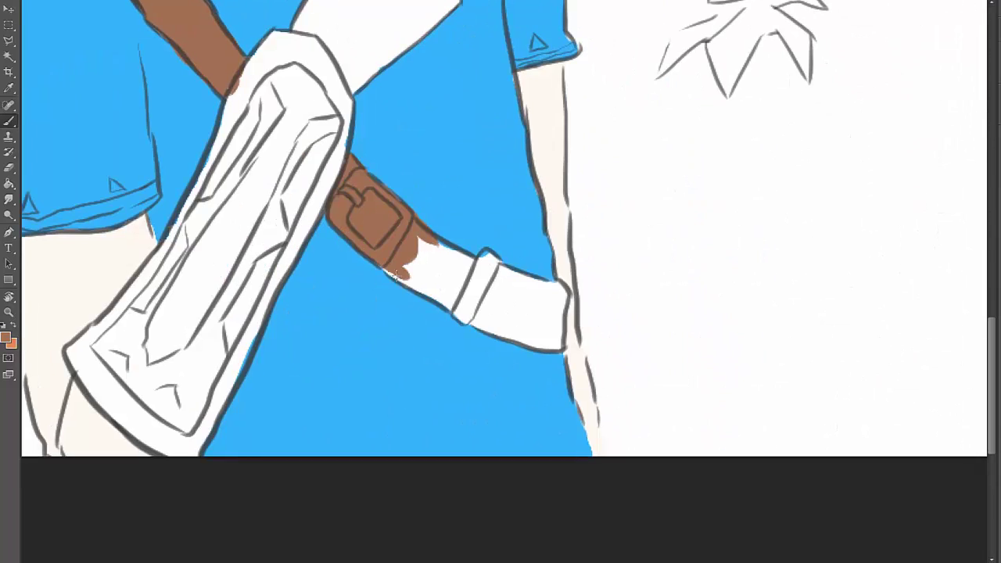
pyautogui.moveTo(384, 266)
pyautogui.mouseDown()
pyautogui.moveTo(509, 331)
pyautogui.moveTo(446, 250)
pyautogui.moveTo(564, 329)
pyautogui.mouseUp()
pyautogui.moveTo(477, 313); pyautogui.dragTo(563, 344)
pyautogui.scroll(5, 436, 273)
pyautogui.hscroll(-4, 435, 272)
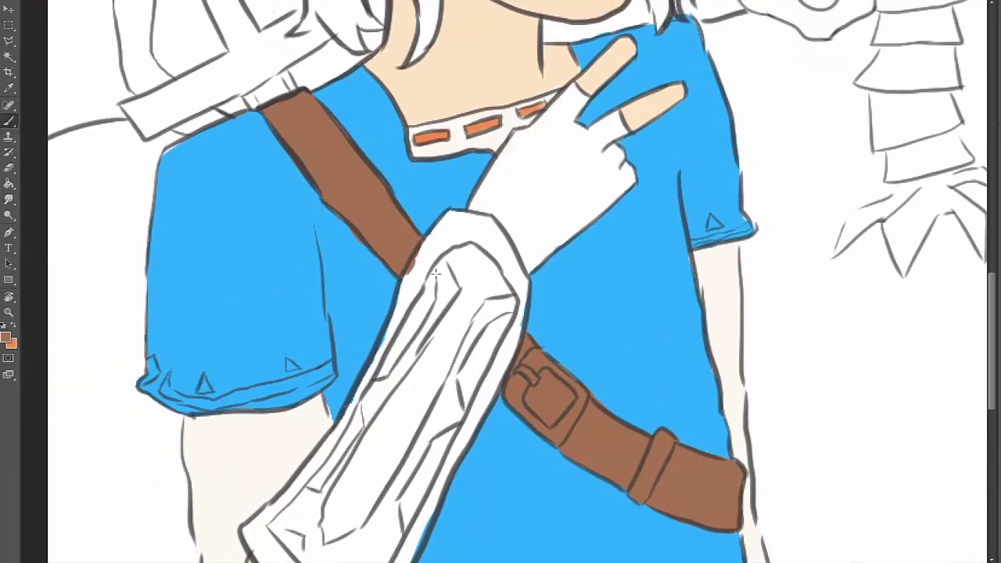
# Sample a brown from the colour dabs and fill the bracer and glove
pyautogui.keyDown('alt'); pyautogui.click(422, 427); pyautogui.keyUp('alt')
pyautogui.scroll(-3, 422, 427)
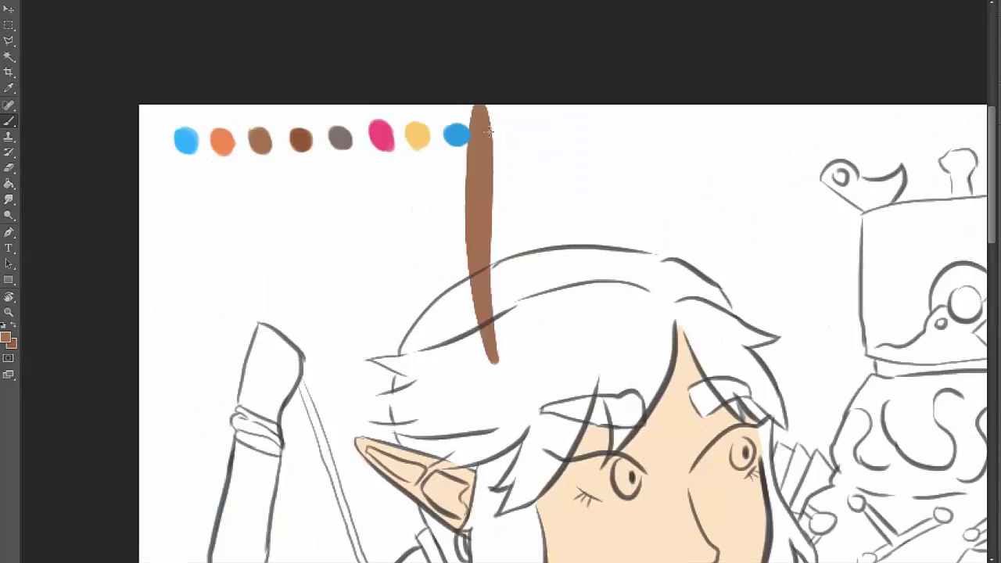
pyautogui.moveTo(262, 434)
pyautogui.mouseDown()
pyautogui.moveTo(315, 393)
pyautogui.moveTo(469, 125)
pyautogui.mouseUp()
pyautogui.scroll(-3, 337, 352)
pyautogui.moveTo(367, 458); pyautogui.dragTo(501, 55)
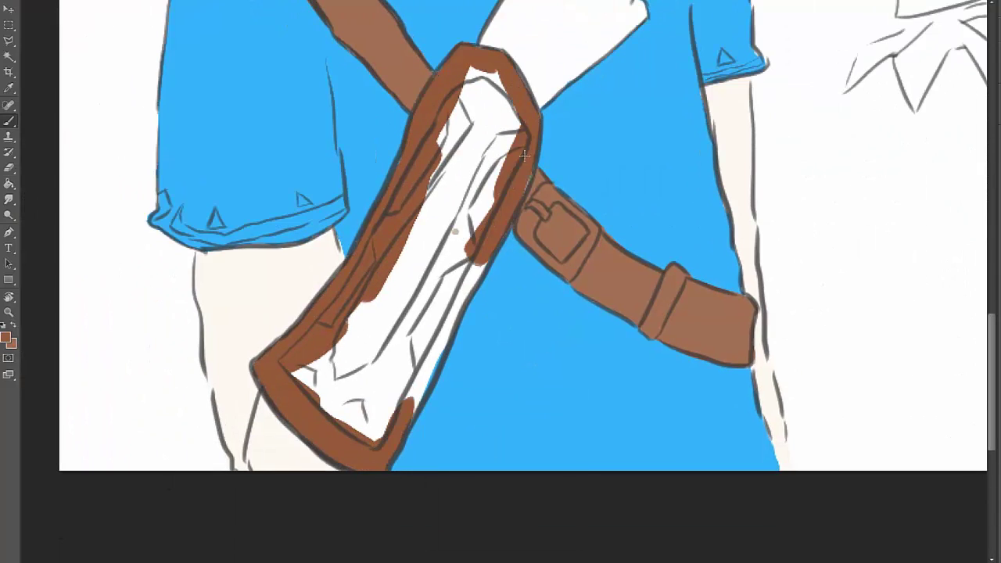
pyautogui.moveTo(524, 180)
pyautogui.mouseDown()
pyautogui.moveTo(430, 364)
pyautogui.moveTo(383, 297)
pyautogui.mouseUp()
pyautogui.moveTo(328, 391); pyautogui.dragTo(535, 127)
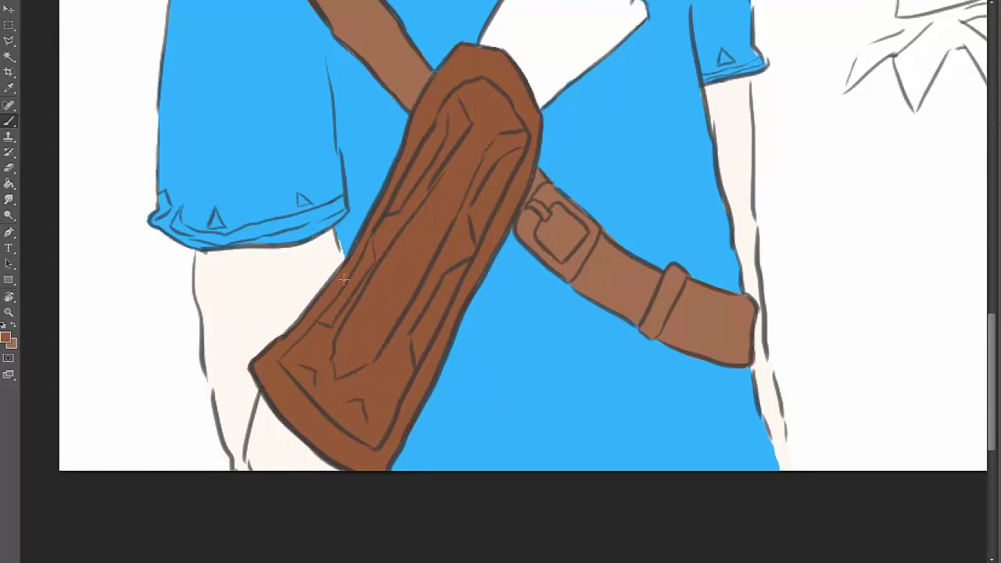
pyautogui.scroll(7, 344, 279)
pyautogui.moveTo(513, 257)
pyautogui.mouseDown()
pyautogui.moveTo(450, 356)
pyautogui.moveTo(555, 407)
pyautogui.mouseUp()
pyautogui.moveTo(614, 309)
pyautogui.mouseDown()
pyautogui.moveTo(502, 283)
pyautogui.moveTo(571, 329)
pyautogui.moveTo(593, 290)
pyautogui.moveTo(583, 279)
pyautogui.mouseUp()
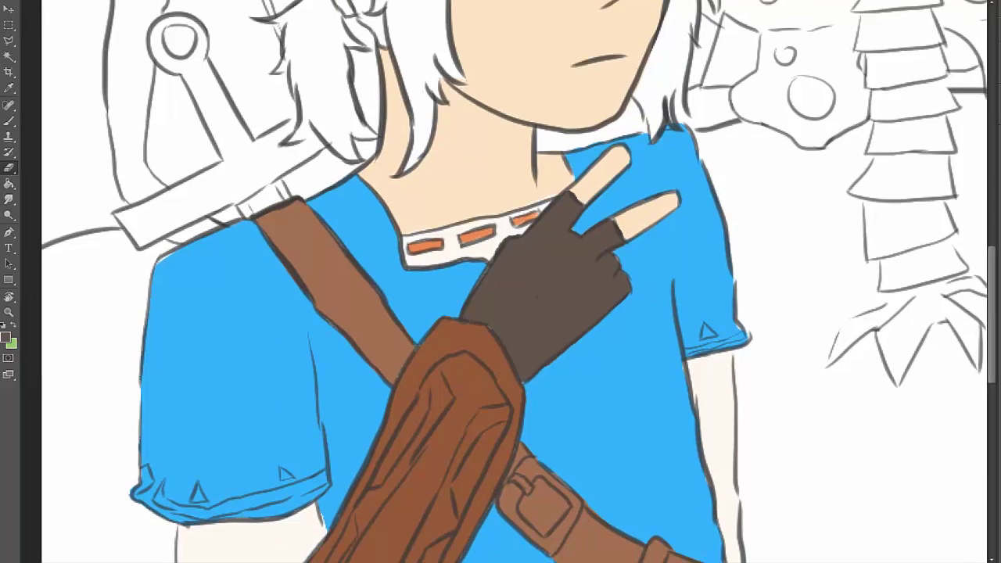
# Add green dots along the collar, then a white sleeve-hem trim and triangle mark
pyautogui.press('x')
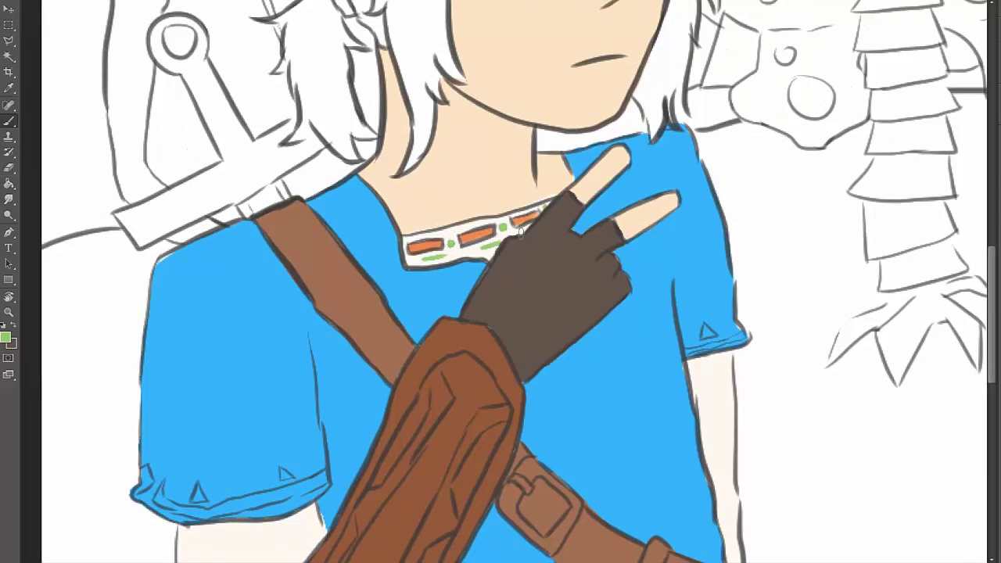
pyautogui.moveTo(520, 232); pyautogui.dragTo(607, 130)
pyautogui.click(6, 337)
pyautogui.click(423, 121)
pyautogui.click(702, 108)
pyautogui.moveTo(229, 366)
pyautogui.mouseDown()
pyautogui.moveTo(344, 395)
pyautogui.moveTo(203, 453)
pyautogui.mouseUp()
pyautogui.click(624, 312)
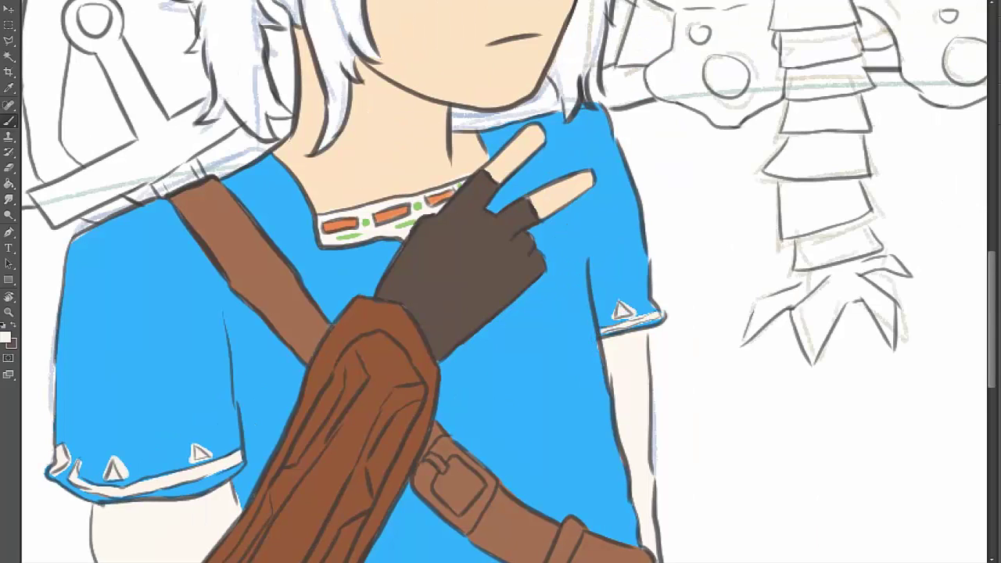
# Draw thin white detail lines across the shirt
pyautogui.moveTo(263, 171); pyautogui.dragTo(372, 269)
pyautogui.moveTo(494, 127); pyautogui.dragTo(502, 149)
pyautogui.moveTo(384, 266); pyautogui.dragTo(327, 317)
pyautogui.moveTo(457, 351); pyautogui.dragTo(487, 458)
pyautogui.moveTo(499, 322); pyautogui.dragTo(532, 500)
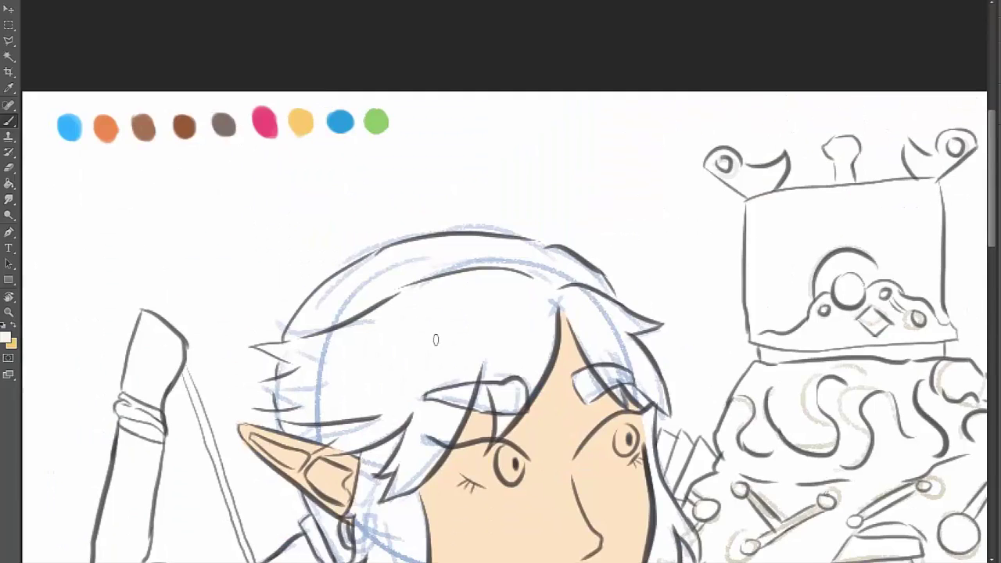
# Paint Link's fringe and side strands blond, including the strand between ear and jaw
pyautogui.moveTo(438, 282); pyautogui.dragTo(384, 328)
pyautogui.moveTo(493, 215); pyautogui.dragTo(439, 282)
pyautogui.moveTo(555, 129); pyautogui.dragTo(501, 235)
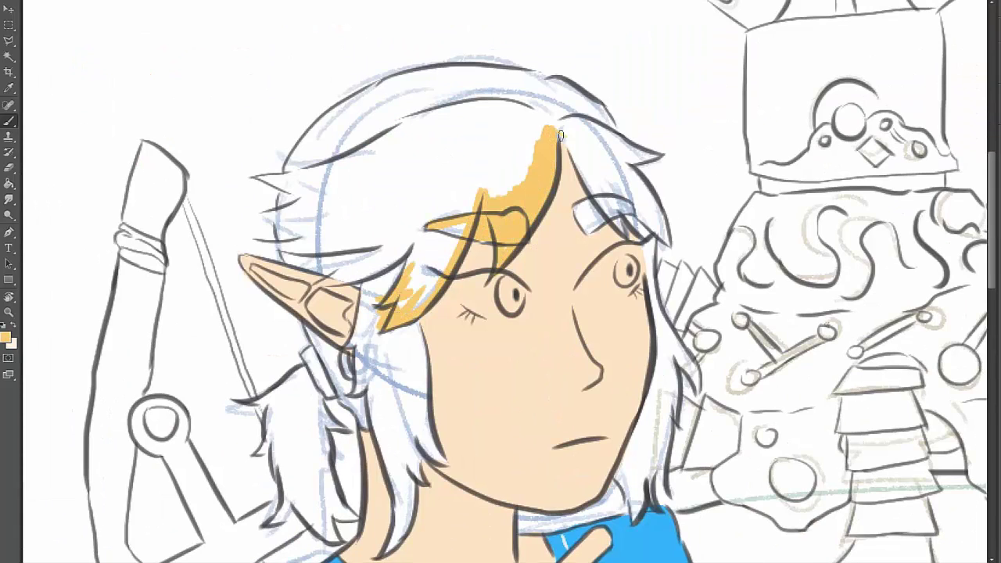
pyautogui.moveTo(423, 266); pyautogui.dragTo(379, 328)
pyautogui.moveTo(559, 129); pyautogui.dragTo(665, 242)
pyautogui.moveTo(592, 227); pyautogui.dragTo(642, 192)
pyautogui.moveTo(564, 125)
pyautogui.mouseDown()
pyautogui.moveTo(611, 192)
pyautogui.moveTo(657, 223)
pyautogui.mouseUp()
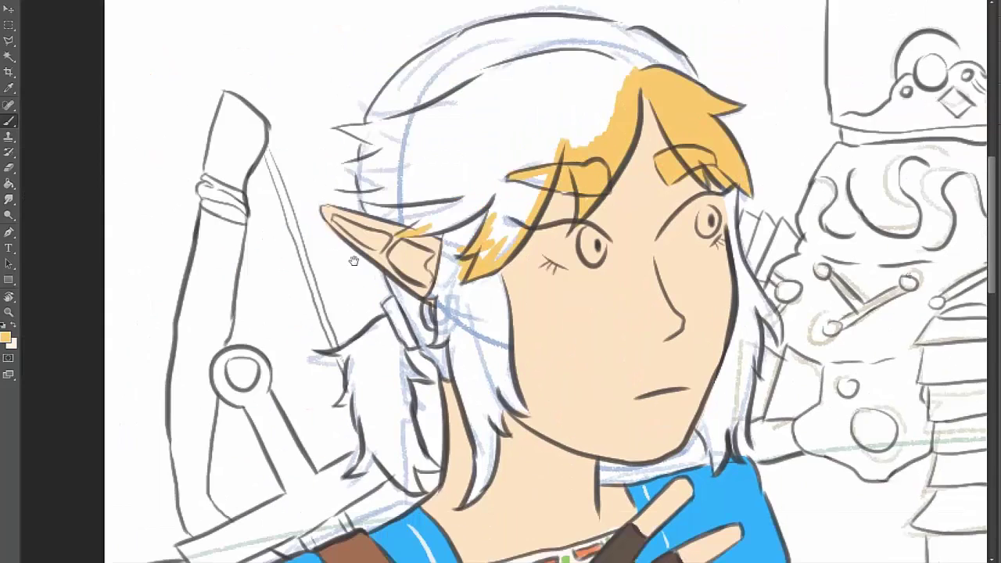
pyautogui.moveTo(540, 172); pyautogui.dragTo(462, 235)
pyautogui.moveTo(466, 270); pyautogui.dragTo(477, 340)
pyautogui.moveTo(479, 344)
pyautogui.mouseDown()
pyautogui.moveTo(515, 452)
pyautogui.moveTo(536, 258)
pyautogui.mouseUp()
pyautogui.moveTo(473, 211)
pyautogui.mouseDown()
pyautogui.moveTo(501, 435)
pyautogui.moveTo(455, 264)
pyautogui.mouseUp()
# Fill the top and crown of the hair with golden yellow
pyautogui.moveTo(578, 129); pyautogui.dragTo(520, 231)
pyautogui.moveTo(540, 94); pyautogui.dragTo(356, 180)
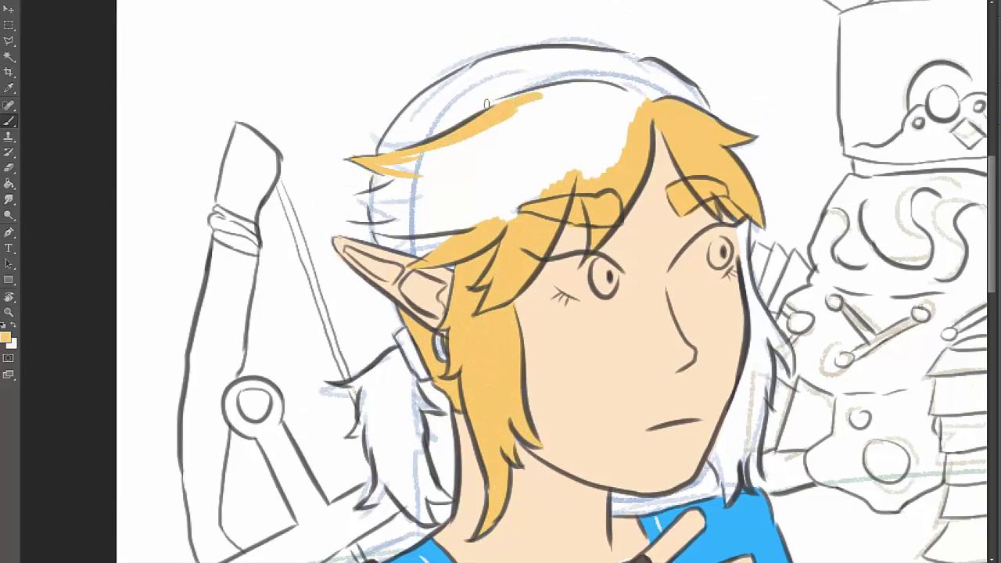
pyautogui.moveTo(641, 86); pyautogui.dragTo(470, 117)
pyautogui.moveTo(449, 236); pyautogui.dragTo(368, 205)
pyautogui.moveTo(399, 172); pyautogui.dragTo(497, 141)
pyautogui.moveTo(438, 196)
pyautogui.mouseDown()
pyautogui.moveTo(569, 139)
pyautogui.moveTo(480, 217)
pyautogui.mouseUp()
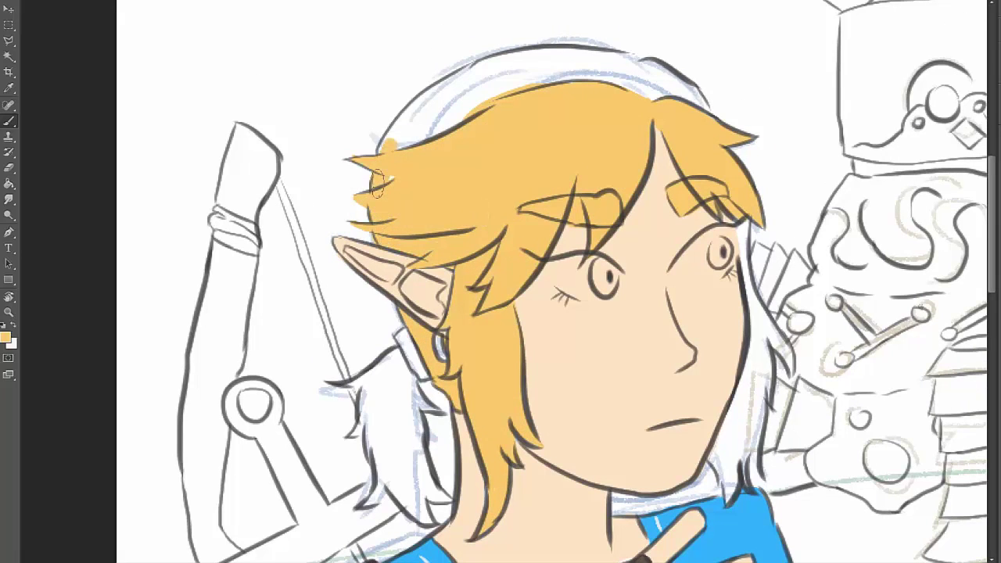
pyautogui.moveTo(376, 184); pyautogui.dragTo(548, 78)
pyautogui.moveTo(469, 66); pyautogui.dragTo(704, 102)
pyautogui.moveTo(540, 55); pyautogui.dragTo(657, 82)
pyautogui.click(387, 362)
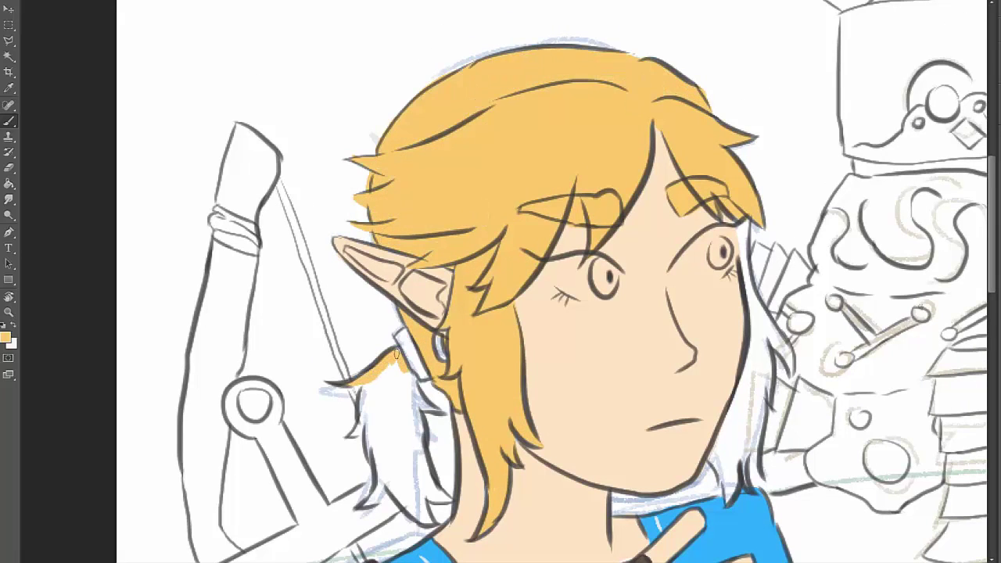
# Fill the ponytail and the hair strands behind the ear with golden yellow
pyautogui.moveTo(396, 353); pyautogui.dragTo(423, 399)
pyautogui.scroll(-3, 372, 367)
pyautogui.moveTo(380, 313); pyautogui.dragTo(438, 466)
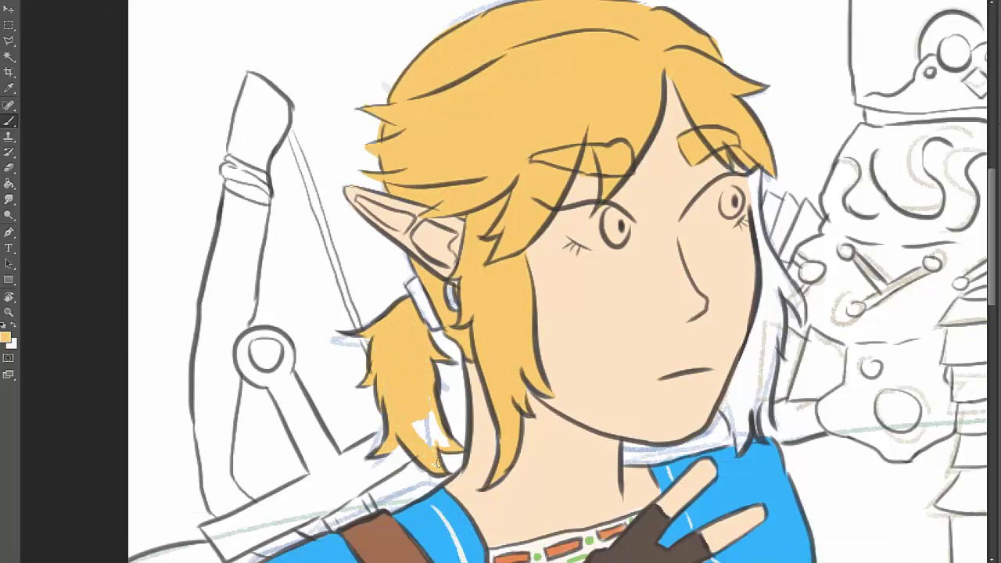
pyautogui.moveTo(415, 411); pyautogui.dragTo(446, 446)
pyautogui.hscroll(5, 438, 446)
pyautogui.moveTo(540, 184); pyautogui.dragTo(587, 332)
pyautogui.moveTo(517, 454)
pyautogui.mouseDown()
pyautogui.moveTo(561, 376)
pyautogui.moveTo(538, 448)
pyautogui.mouseUp()
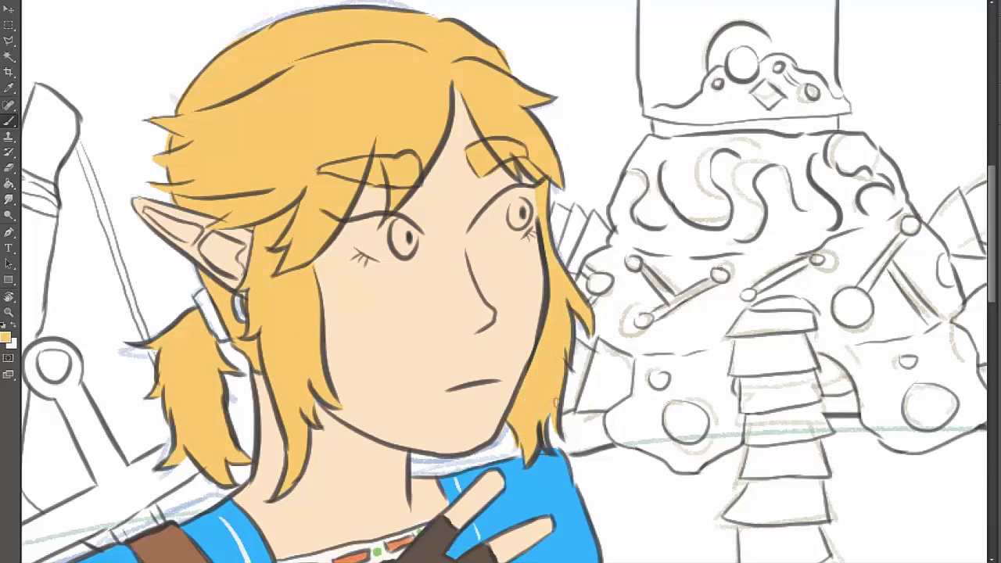
pyautogui.hscroll(-2, 470, 313)
pyautogui.hscroll(-3, 422, 282)
pyautogui.scroll(-1, 392, 266)
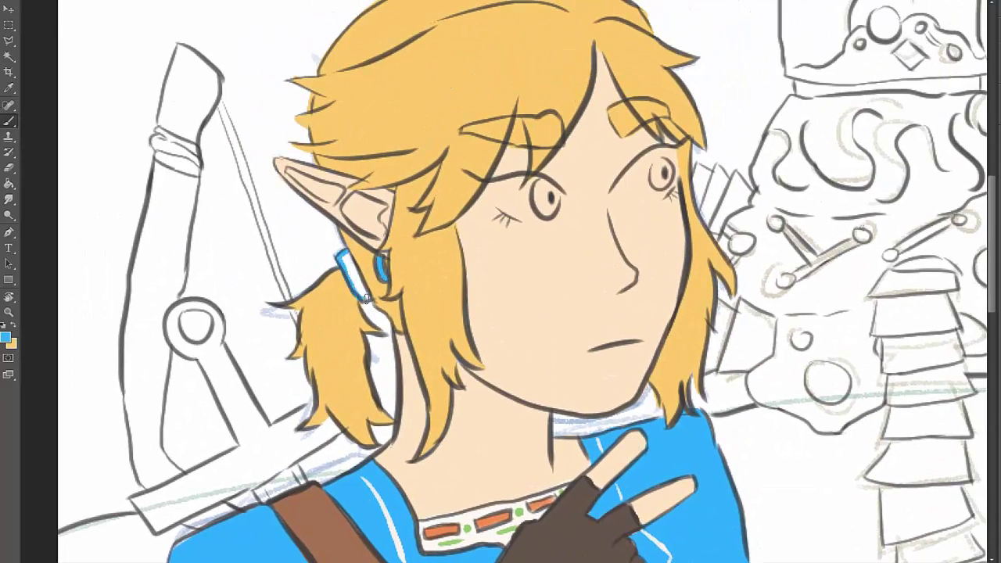
pyautogui.hscroll(5, 501, 282)
# Paint near-white highlights into both eyes and a blue iris in the left eye
pyautogui.click(5, 338)
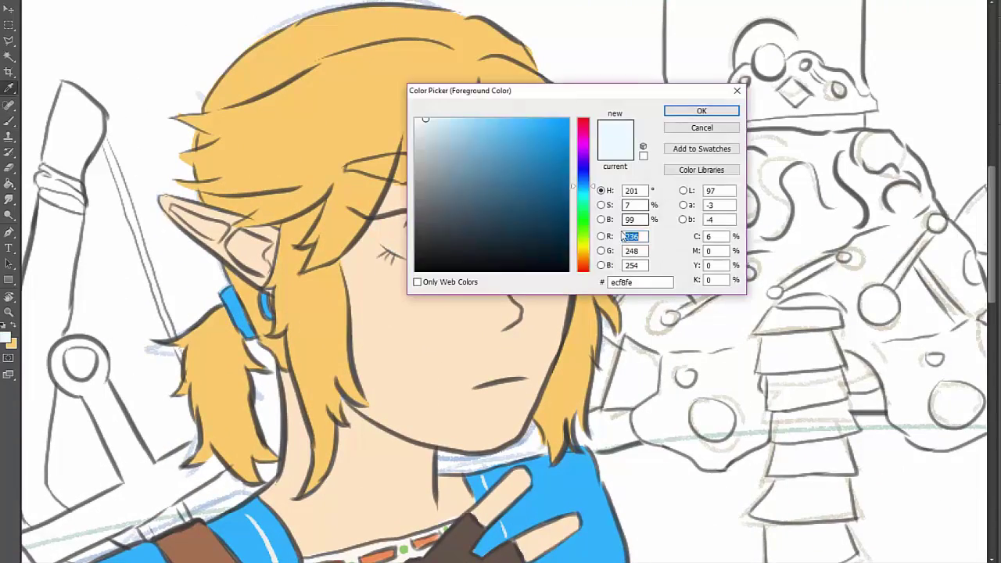
pyautogui.click(702, 108)
pyautogui.moveTo(391, 231); pyautogui.dragTo(438, 242)
pyautogui.moveTo(508, 212); pyautogui.dragTo(517, 225)
pyautogui.scroll(10, 469, 235)
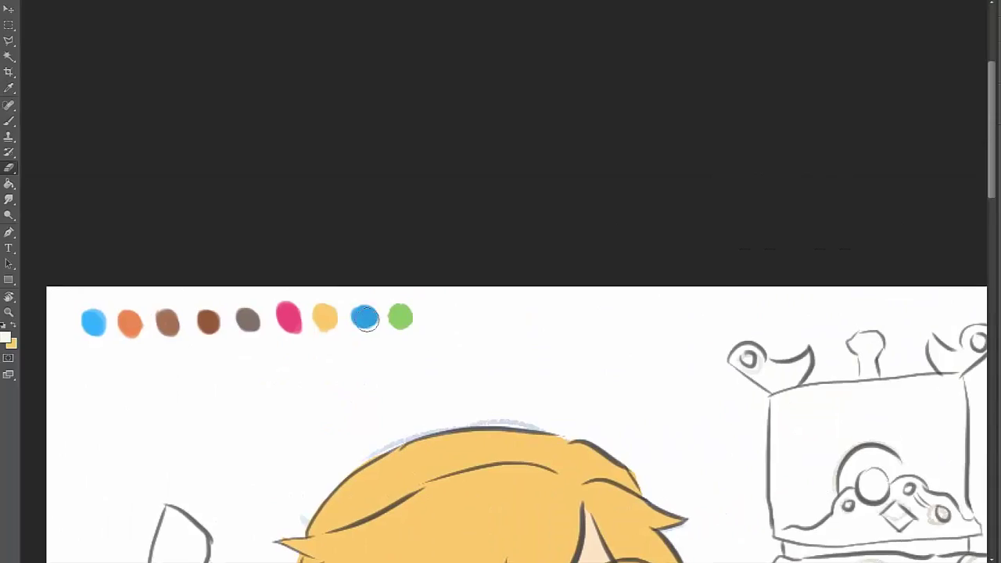
pyautogui.keyDown('alt'); pyautogui.click(364, 319); pyautogui.keyUp('alt')
pyautogui.scroll(-8, 364, 319)
pyautogui.moveTo(364, 314); pyautogui.dragTo(368, 327)
# Colour the sword hilt, crossguard and pommel ring grey
pyautogui.scroll(-5, 486, 324)
pyautogui.hscroll(-5, 487, 324)
pyautogui.click(5, 338)
pyautogui.click(684, 119)
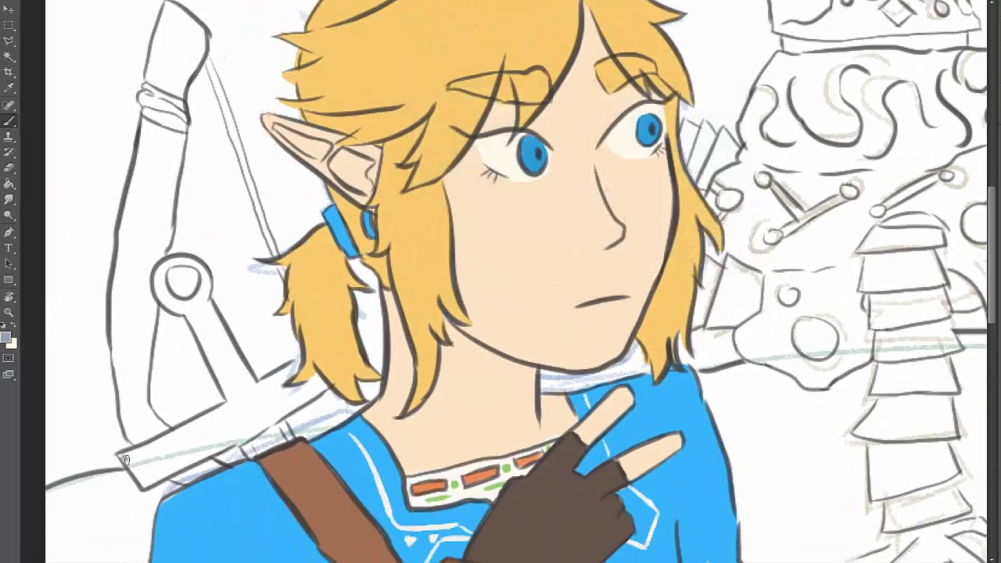
pyautogui.moveTo(126, 469); pyautogui.dragTo(227, 411)
pyautogui.moveTo(188, 458)
pyautogui.mouseDown()
pyautogui.moveTo(278, 385)
pyautogui.moveTo(192, 313)
pyautogui.mouseUp()
pyautogui.moveTo(161, 270)
pyautogui.mouseDown()
pyautogui.moveTo(203, 305)
pyautogui.moveTo(243, 399)
pyautogui.mouseUp()
pyautogui.moveTo(141, 462); pyautogui.dragTo(255, 414)
pyautogui.moveTo(177, 277); pyautogui.dragTo(185, 283)
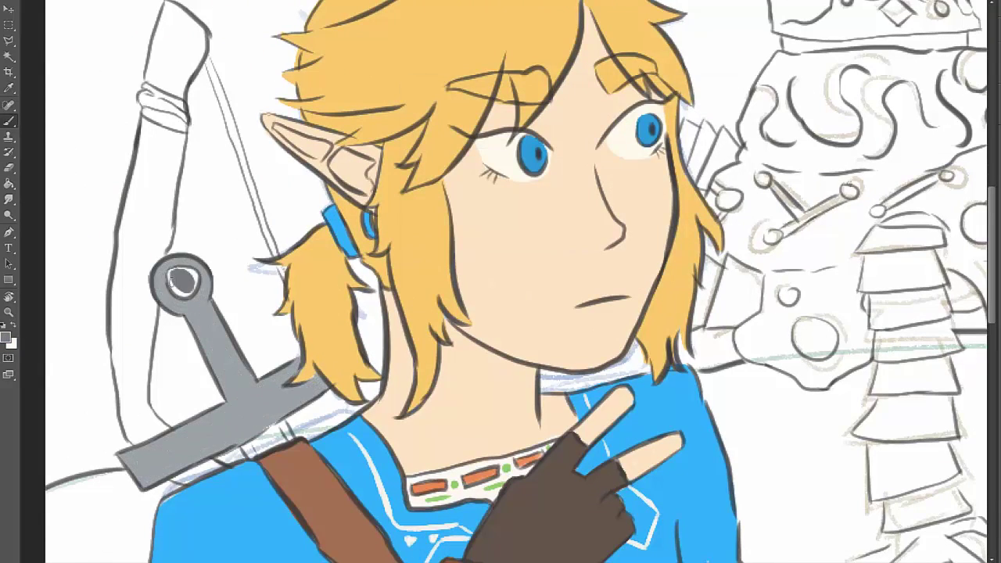
# Fill the bow from top to lower shaft with brown
pyautogui.keyDown('alt'); pyautogui.click(293, 458); pyautogui.keyUp('alt')
pyautogui.scroll(2, 279, 420)
pyautogui.hscroll(-2, 279, 420)
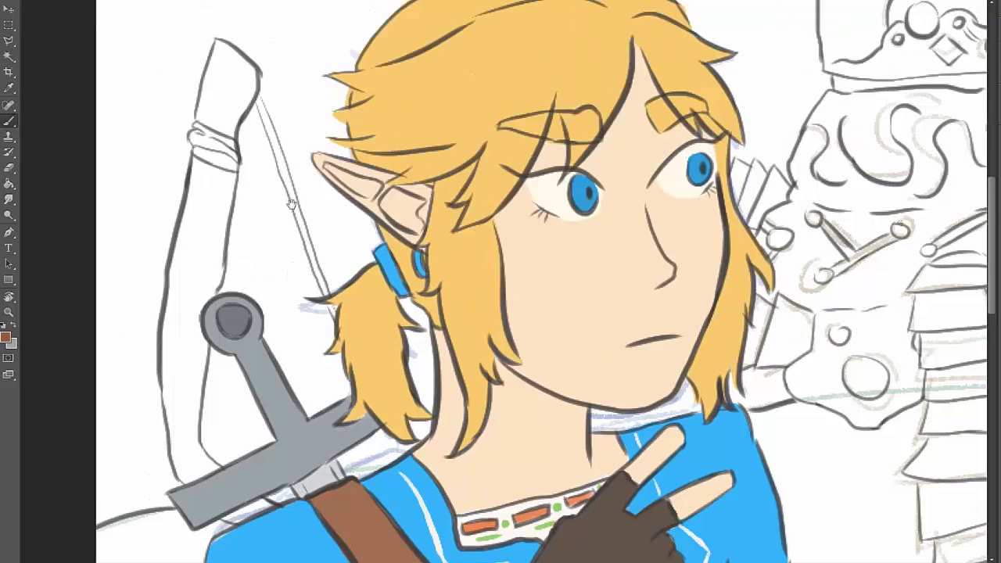
pyautogui.moveTo(235, 51)
pyautogui.mouseDown()
pyautogui.moveTo(235, 207)
pyautogui.moveTo(167, 325)
pyautogui.moveTo(215, 478)
pyautogui.moveTo(196, 297)
pyautogui.mouseUp()
pyautogui.scroll(-3, 219, 400)
pyautogui.hscroll(2, 219, 401)
pyautogui.moveTo(168, 74); pyautogui.dragTo(131, 322)
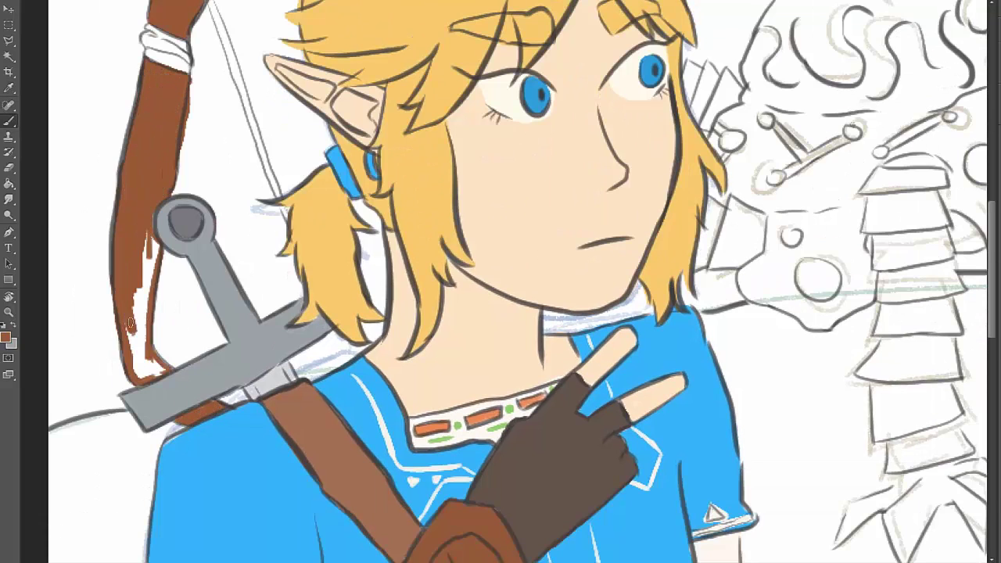
pyautogui.moveTo(146, 242); pyautogui.dragTo(137, 348)
pyautogui.scroll(2, 148, 344)
pyautogui.hscroll(-1, 148, 344)
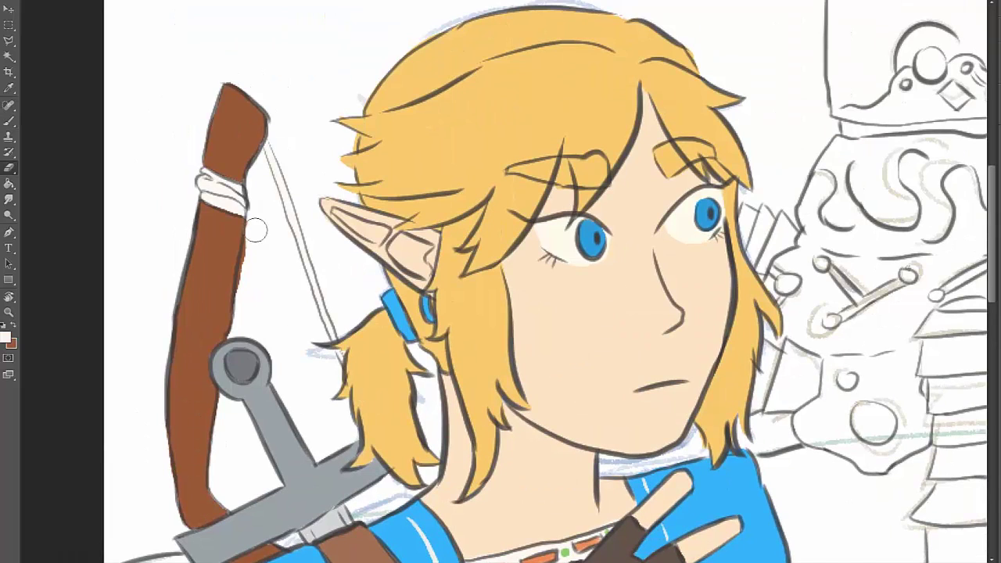
pyautogui.scroll(-2, 208, 366)
pyautogui.scroll(-2, 602, 147)
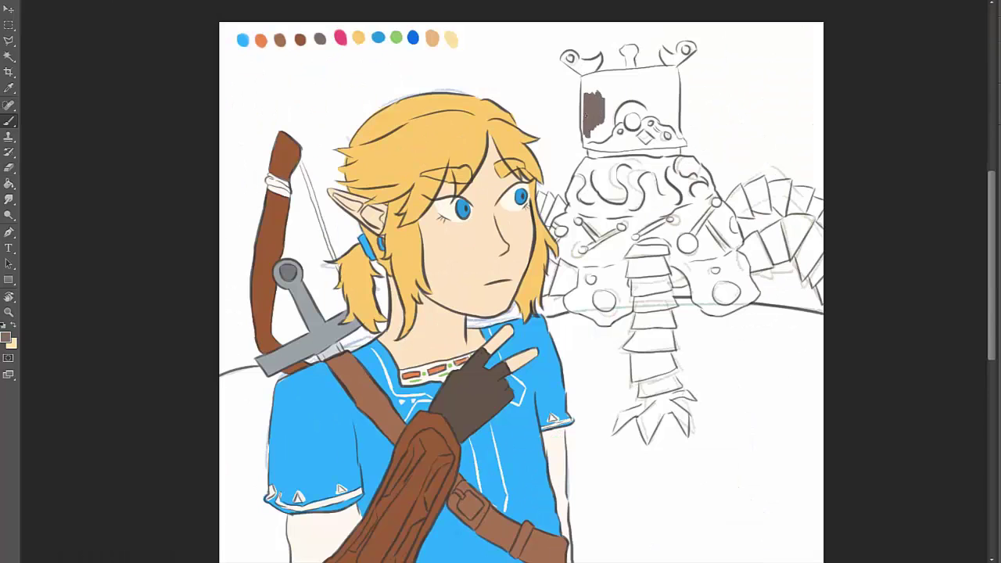
# Start the Guardian's head in dark brown and fill its tail and right leg pale yellow
pyautogui.moveTo(586, 100)
pyautogui.mouseDown()
pyautogui.moveTo(681, 141)
pyautogui.moveTo(583, 168)
pyautogui.moveTo(595, 320)
pyautogui.moveTo(725, 309)
pyautogui.moveTo(731, 238)
pyautogui.mouseUp()
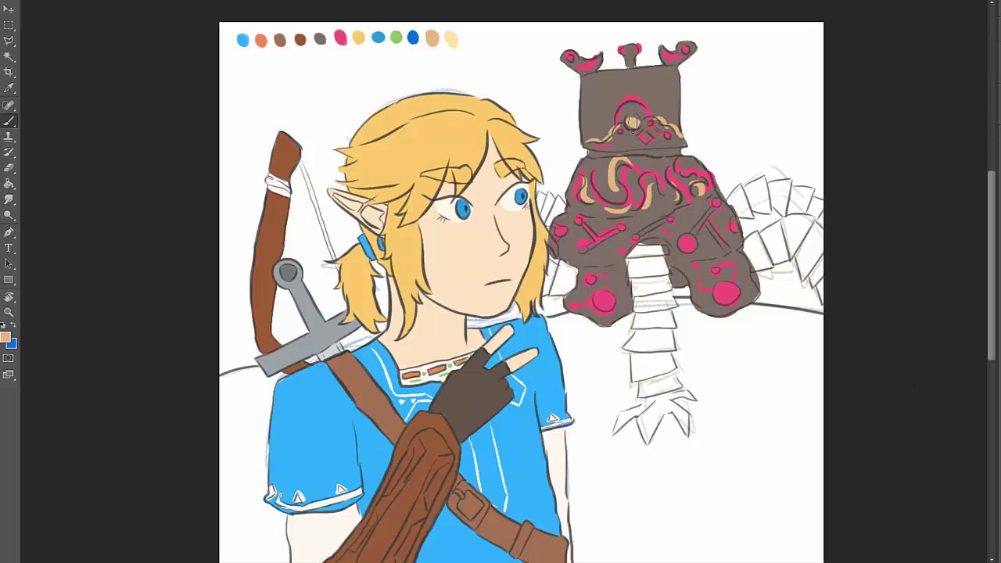
pyautogui.moveTo(664, 247)
pyautogui.mouseDown()
pyautogui.moveTo(634, 422)
pyautogui.moveTo(685, 415)
pyautogui.mouseUp()
pyautogui.moveTo(751, 250); pyautogui.dragTo(782, 236)
pyautogui.moveTo(735, 197); pyautogui.dragTo(777, 185)
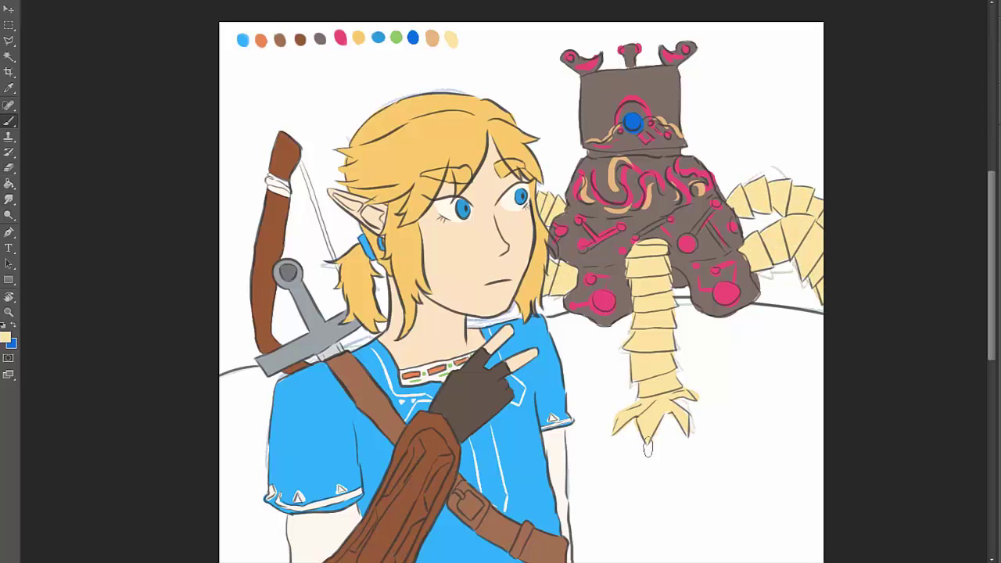
# Draw a red laser line onto Link's glove and start green grass behind his shoulder
pyautogui.press('b')
pyautogui.click(473, 38)
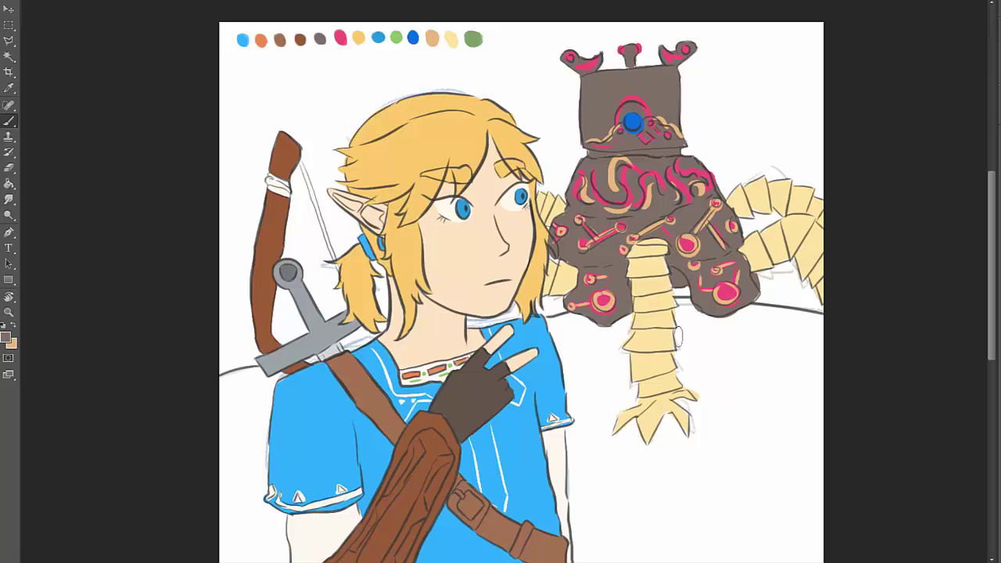
pyautogui.keyDown('alt'); pyautogui.click(632, 121); pyautogui.keyUp('alt')
pyautogui.click(5, 337)
pyautogui.press('Return')
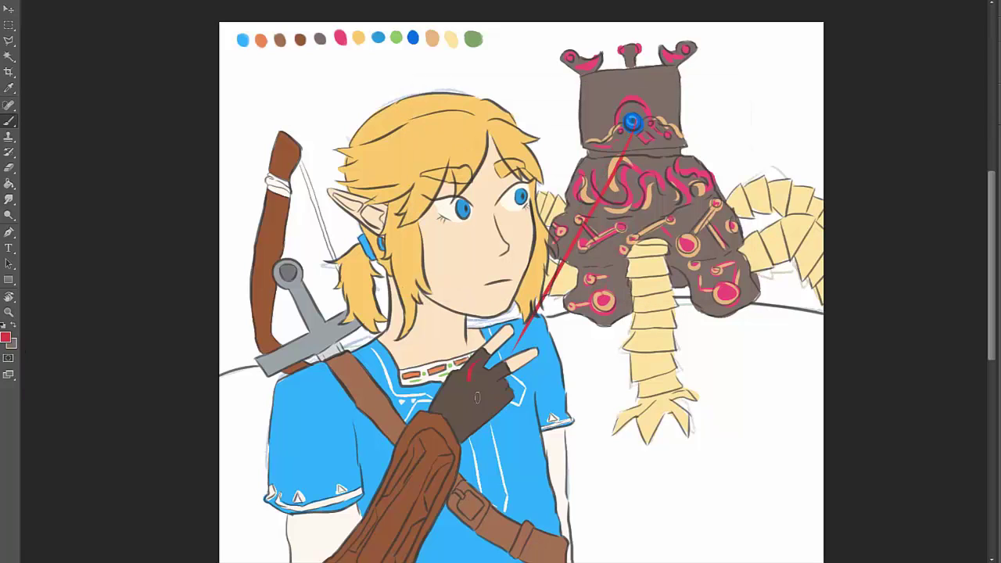
pyautogui.hotkey('ctrl', 'z')
pyautogui.moveTo(553, 231); pyautogui.dragTo(468, 413)
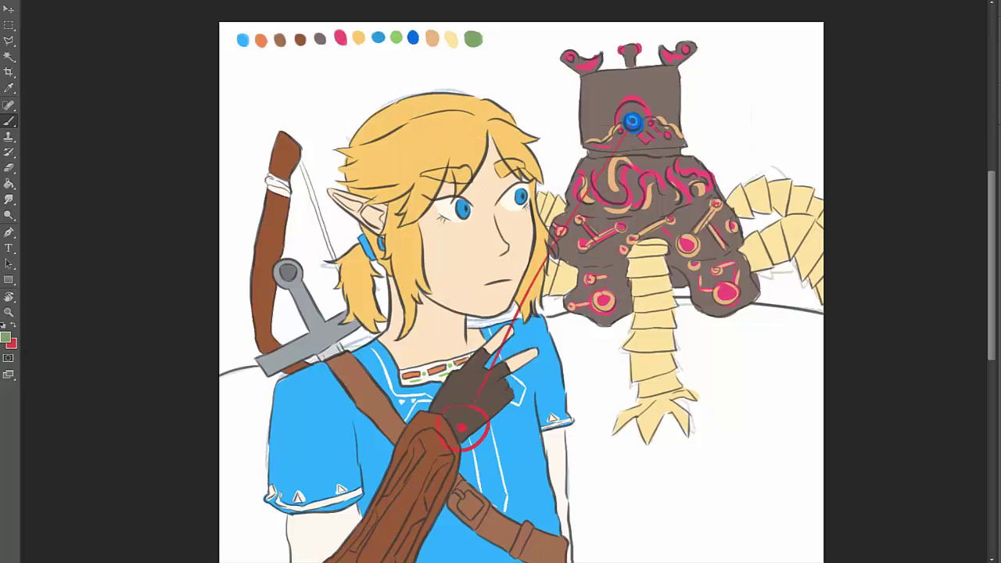
pyautogui.moveTo(263, 380); pyautogui.dragTo(249, 486)
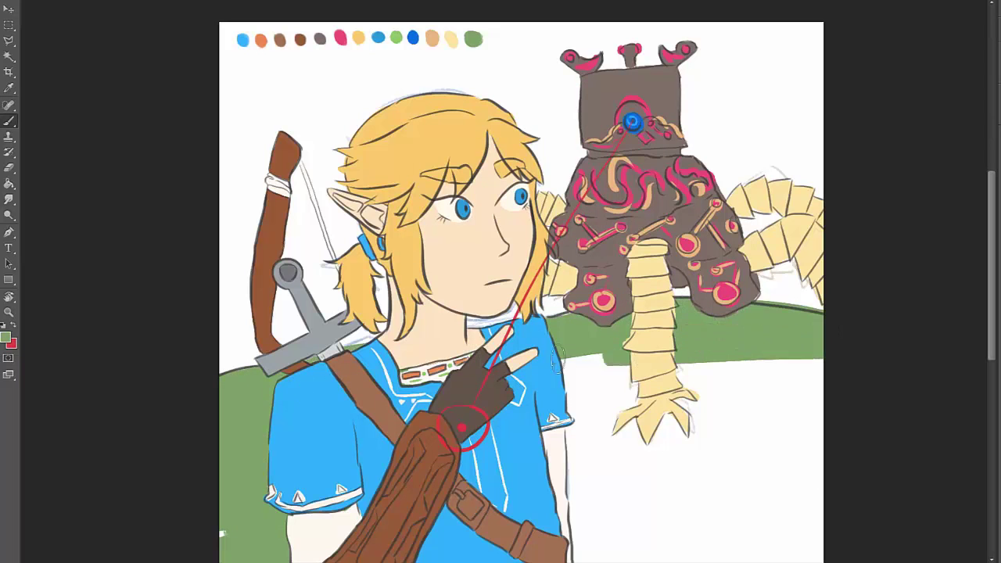
# Brush green over the ground and erase stray paint along the hill's edges
pyautogui.moveTo(595, 360); pyautogui.dragTo(743, 470)
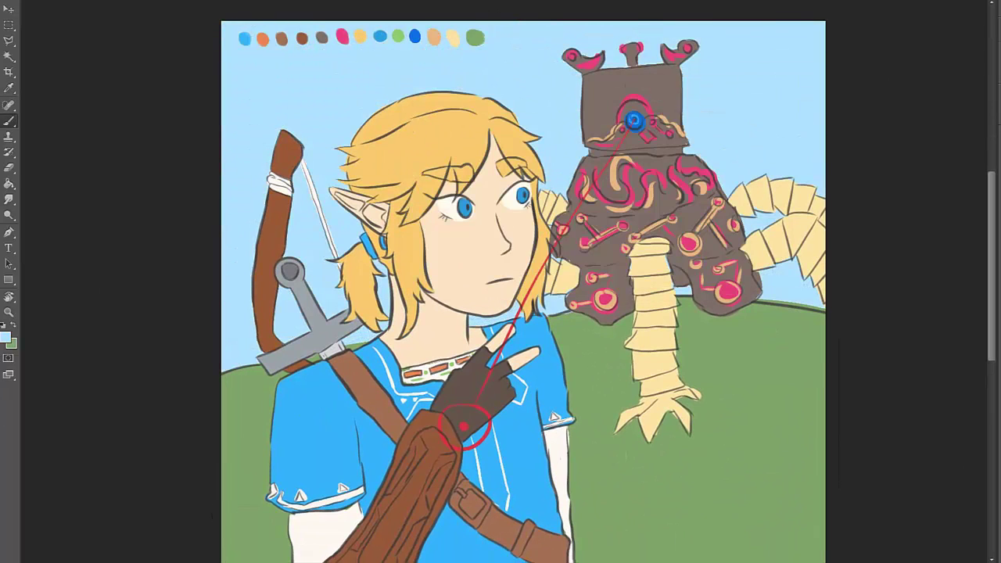
pyautogui.press('x')
pyautogui.keyDown('alt'); pyautogui.click(661, 254); pyautogui.keyUp('alt')
pyautogui.press('e')
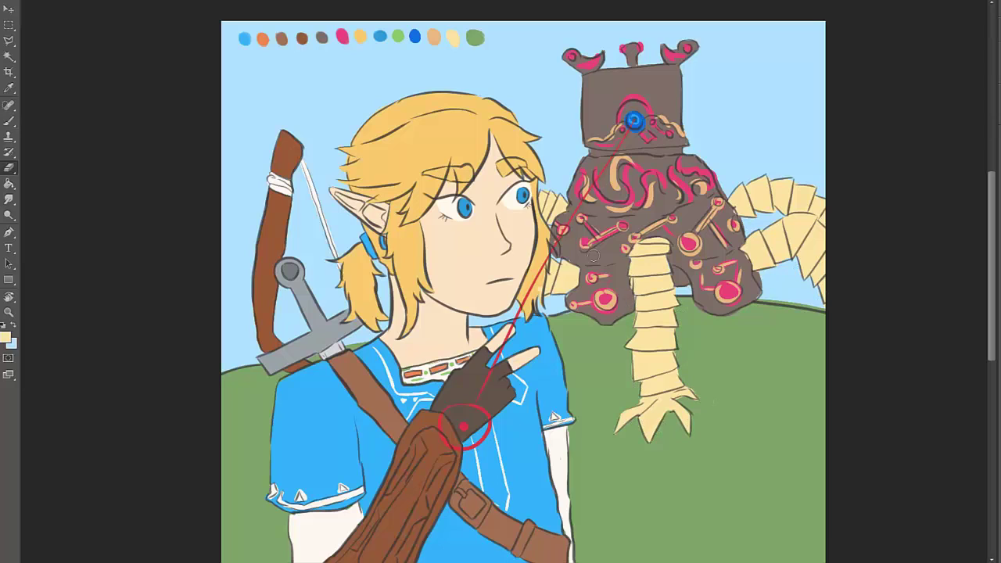
pyautogui.press('b')
pyautogui.press('x')
pyautogui.keyDown('alt'); pyautogui.click(740, 273); pyautogui.keyUp('alt')
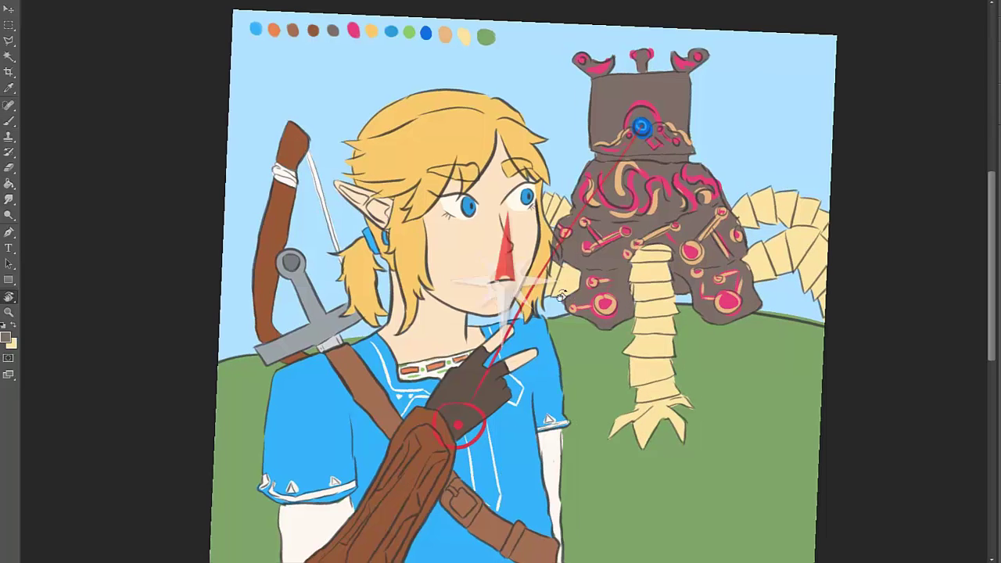
# Cover the colour sample dabs with sky blue and paint a white cloud at the top left
pyautogui.moveTo(737, 378); pyautogui.dragTo(751, 352)
pyautogui.press('b')
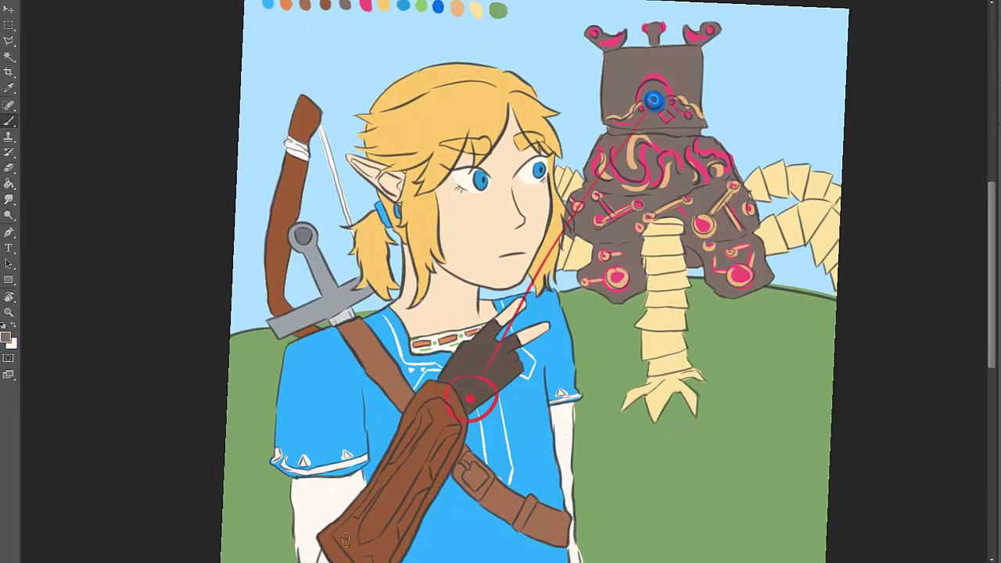
pyautogui.press('x')
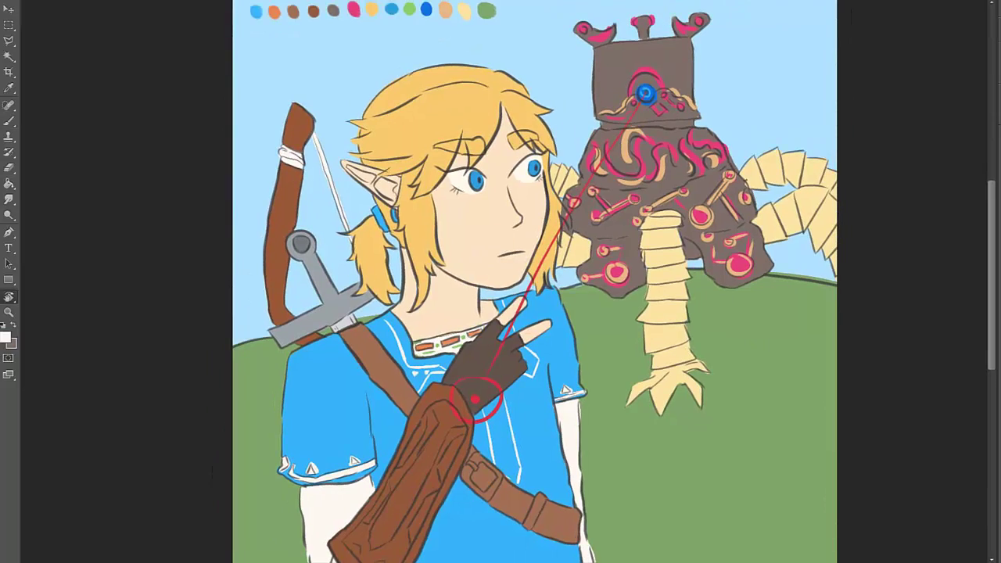
pyautogui.moveTo(344, 8); pyautogui.dragTo(498, 11)
pyautogui.moveTo(430, 49); pyautogui.dragTo(313, 26)
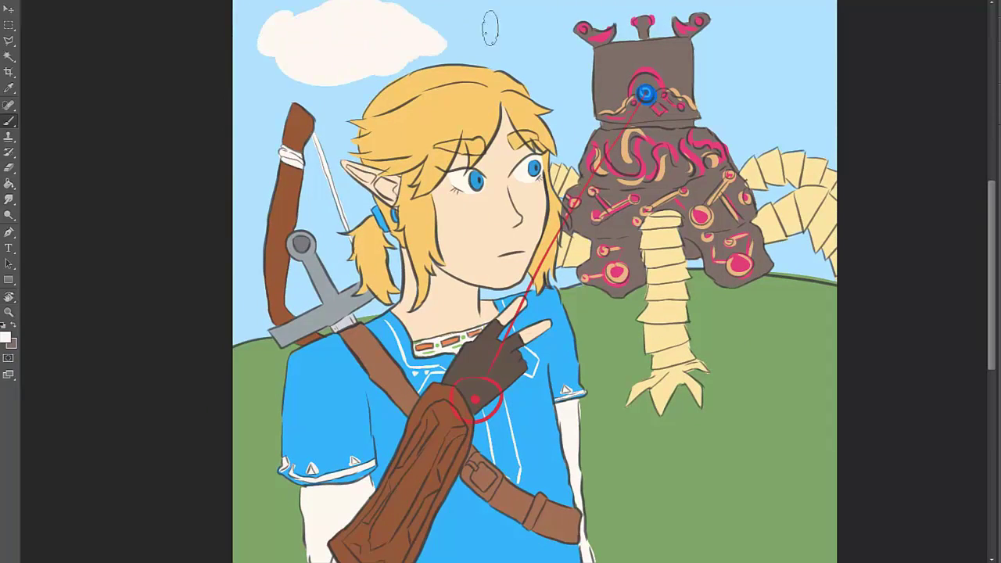